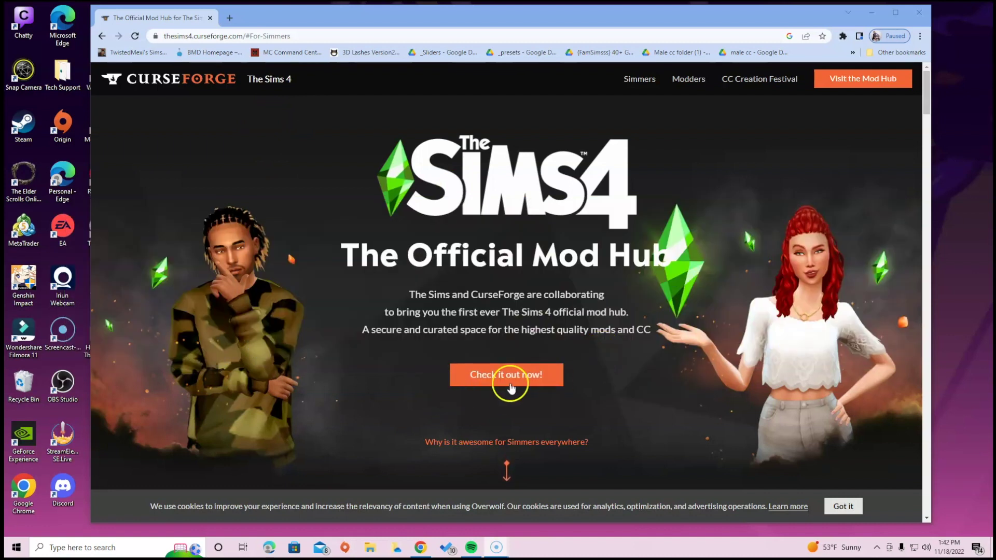
# - Open the Sims 4 mod catalogue from the Official Mod Hub landing page and examine its Build / Catalog heading
pyautogui.click(513, 378)
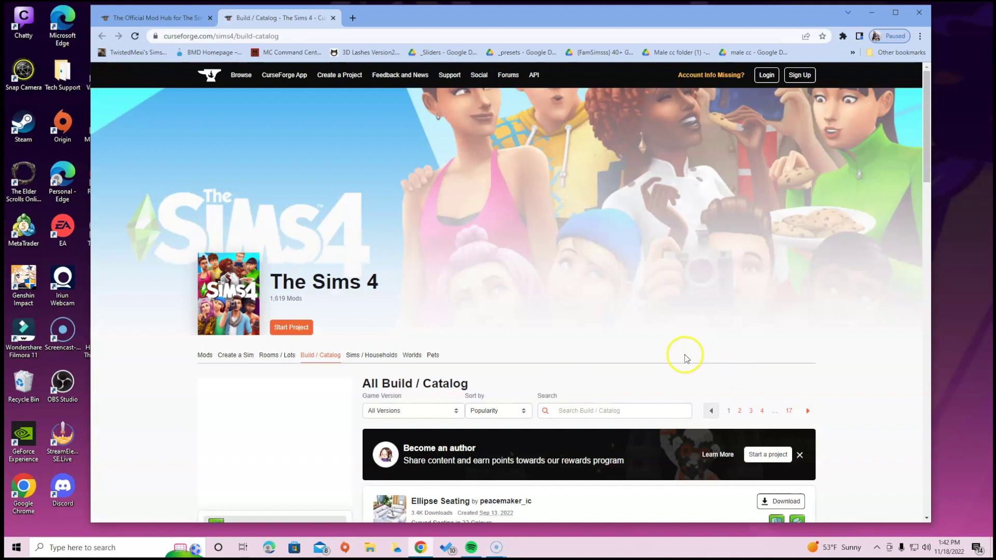
pyautogui.scroll(-1, 685, 358)
pyautogui.moveTo(500, 329); pyautogui.dragTo(377, 334)
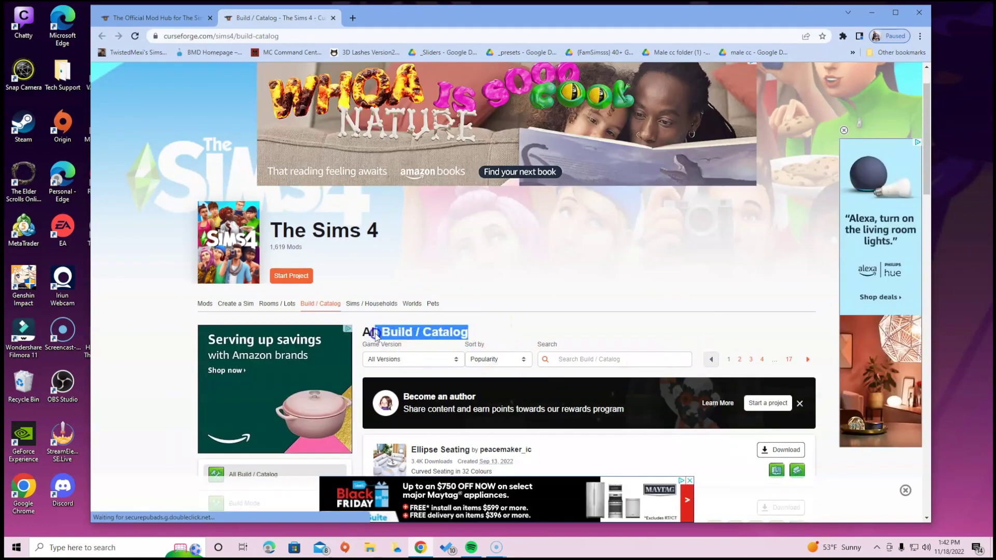
pyautogui.click(596, 287)
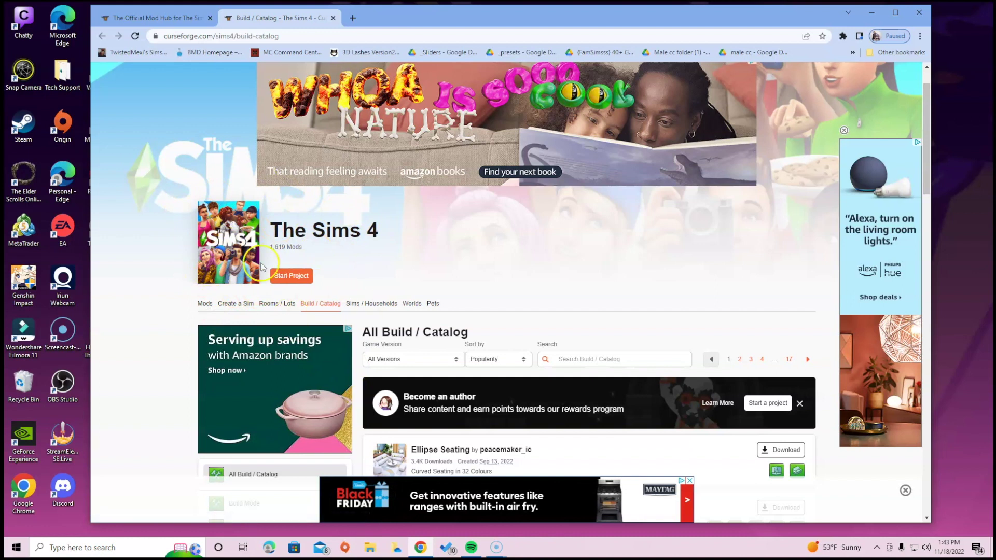
# - Switch the catalogue to the Mods category and dismiss the floating advertisement and the "Become an author" banner
pyautogui.click(205, 304)
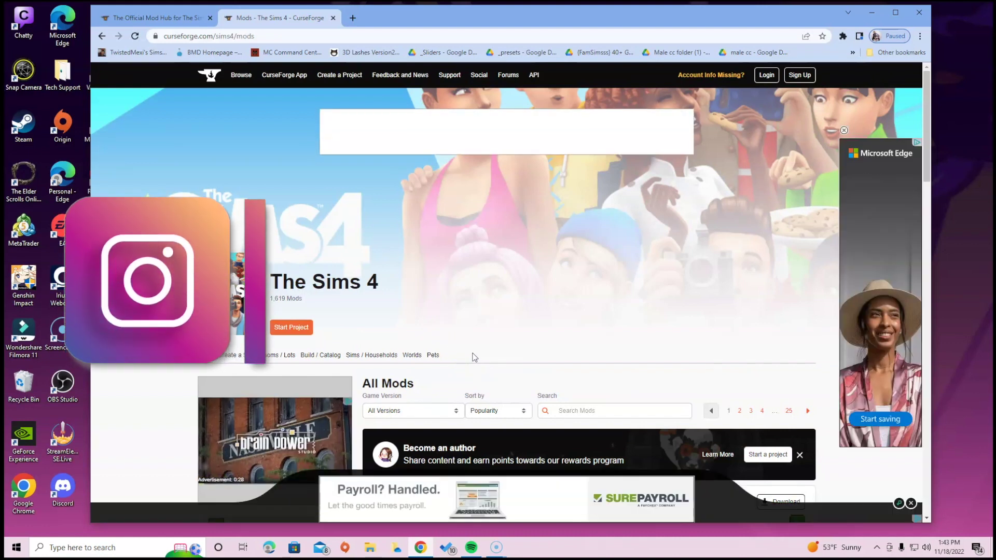
pyautogui.click(911, 503)
pyautogui.click(800, 455)
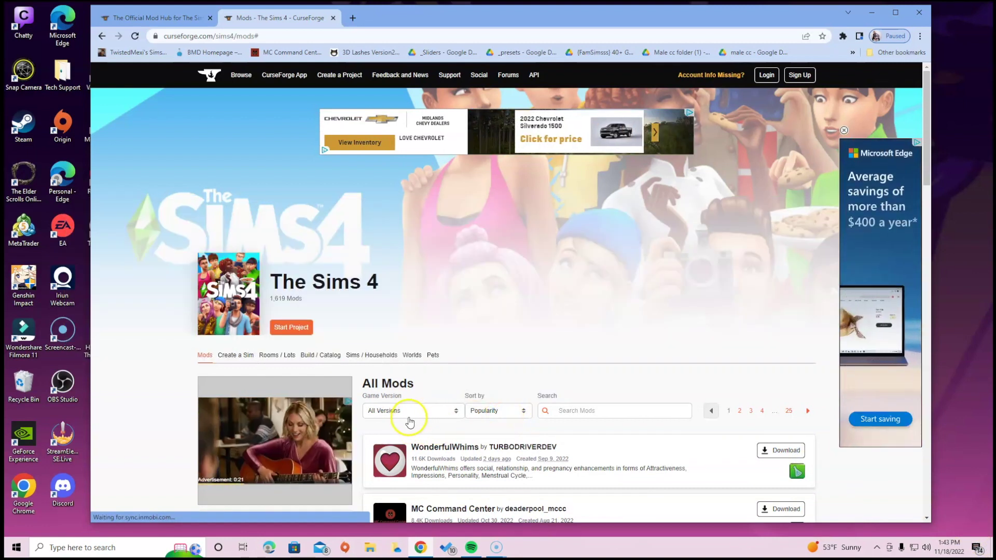
# - Examine the game version filter options and the search field for the Mods list
pyautogui.click(410, 417)
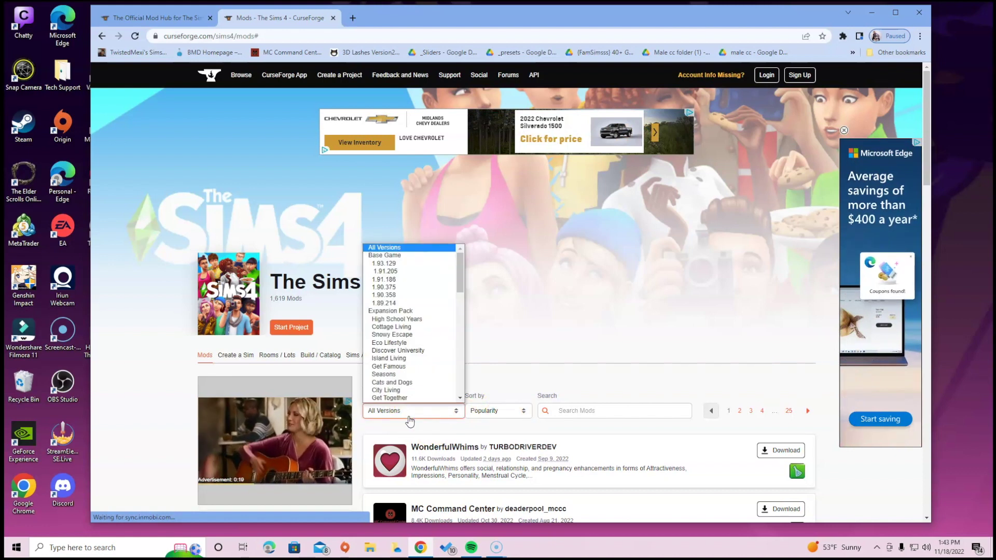
pyautogui.click(409, 417)
pyautogui.click(409, 418)
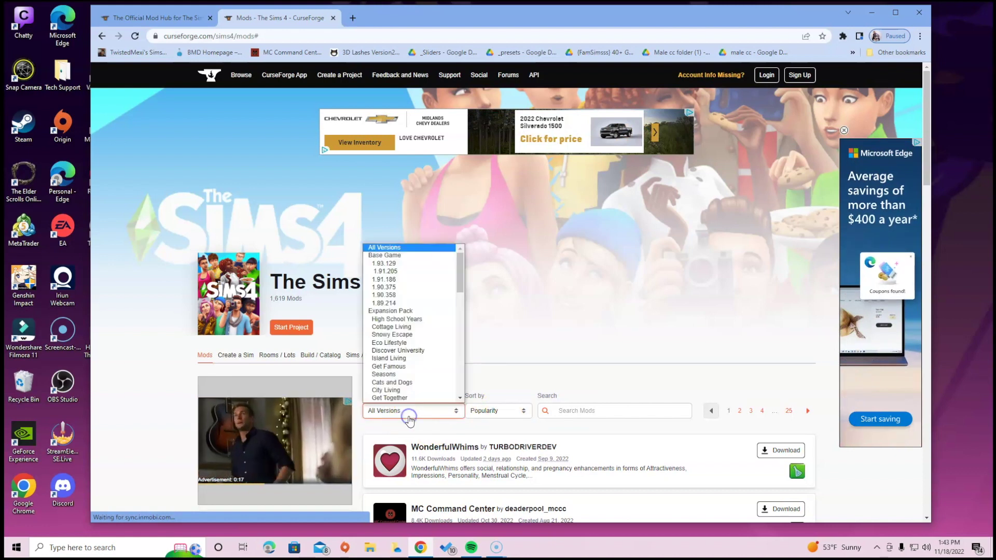
pyautogui.click(573, 384)
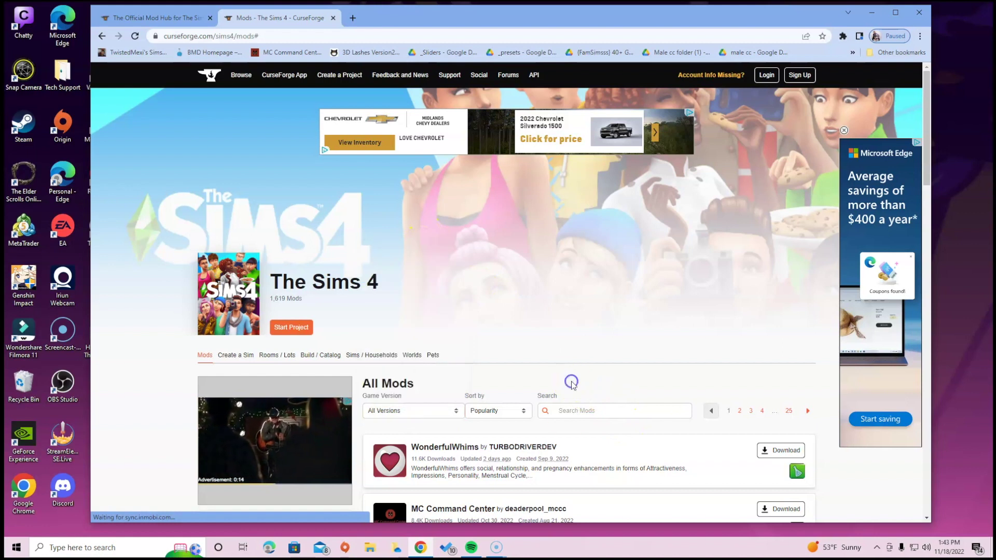
pyautogui.click(561, 411)
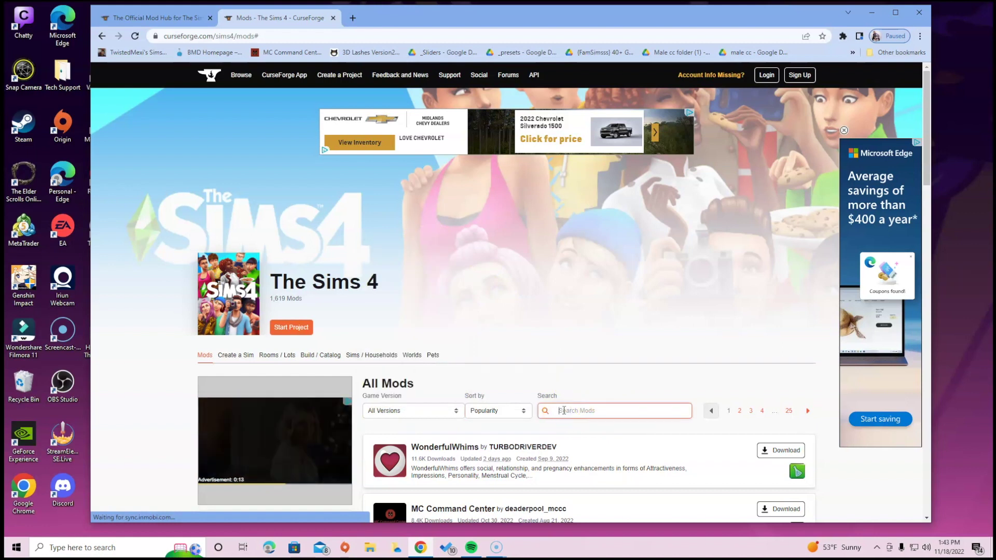
pyautogui.click(534, 366)
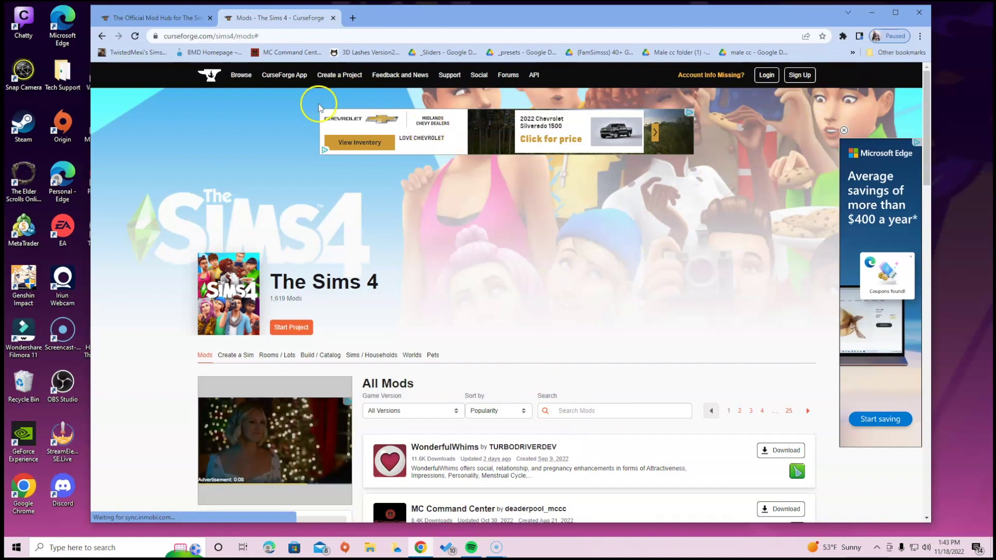
# - Browse the Mods list and open The 100 Base Game Traits Pack V1
pyautogui.scroll(-4, 662, 355)
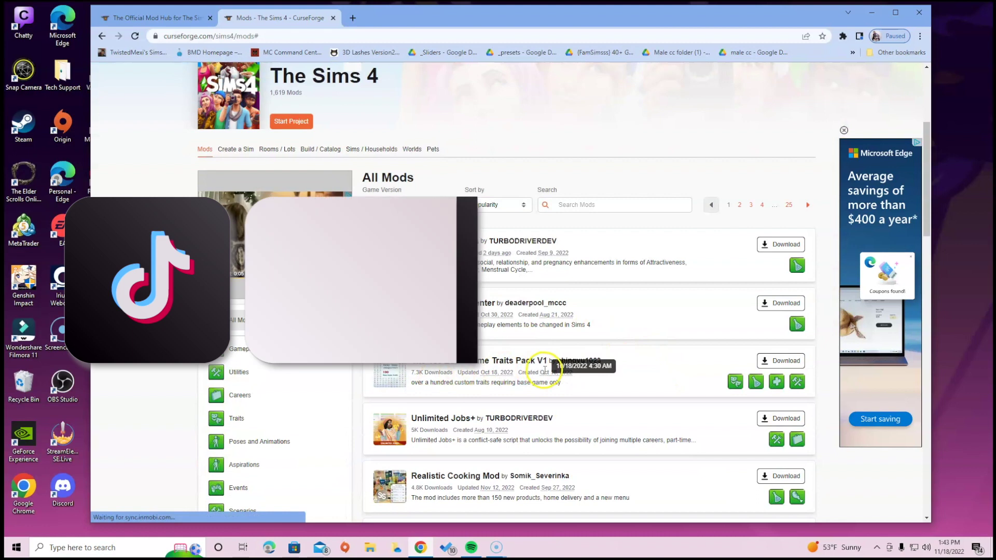
pyautogui.scroll(2, 570, 394)
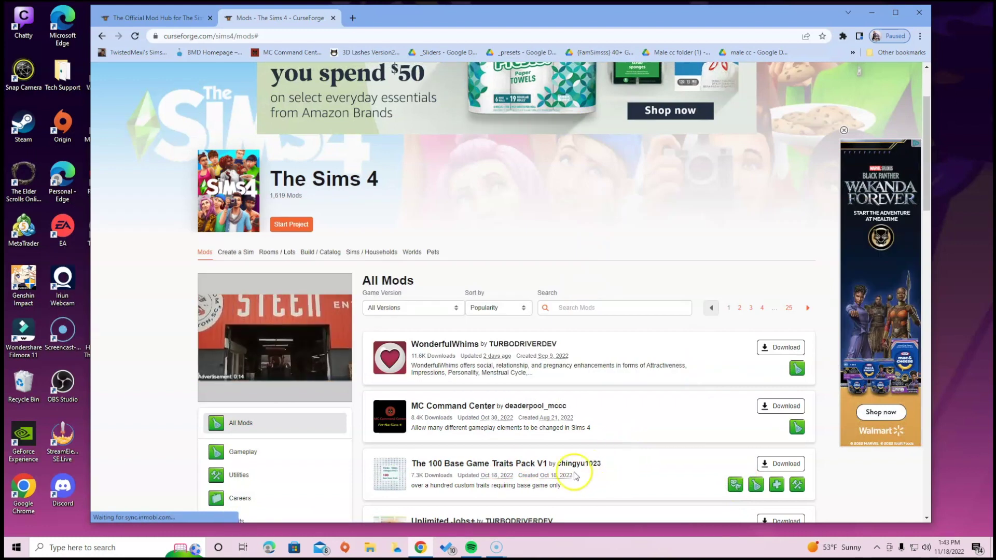
pyautogui.click(486, 467)
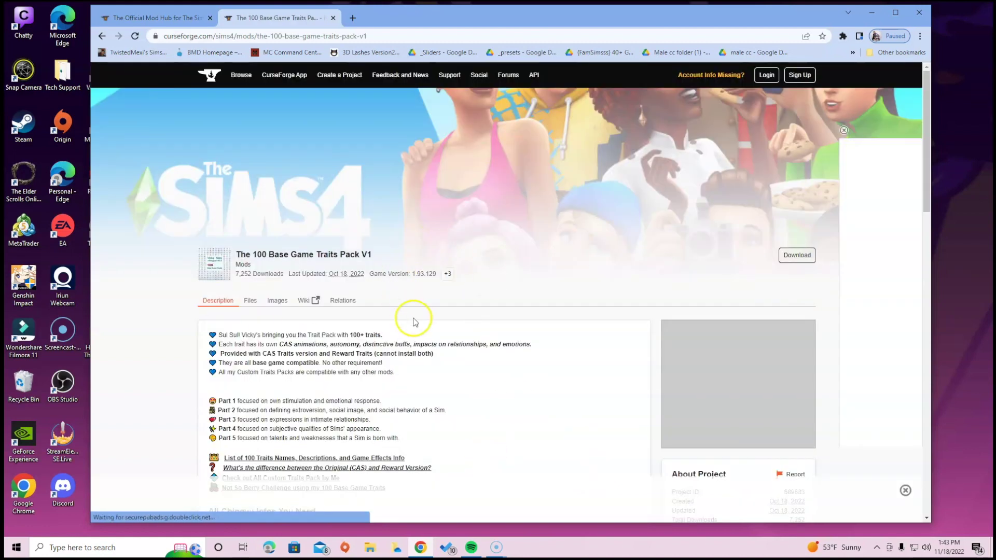
# - Check the traits pack's supported game version and last-updated date, closing the floating advertisement
pyautogui.doubleClick(425, 273)
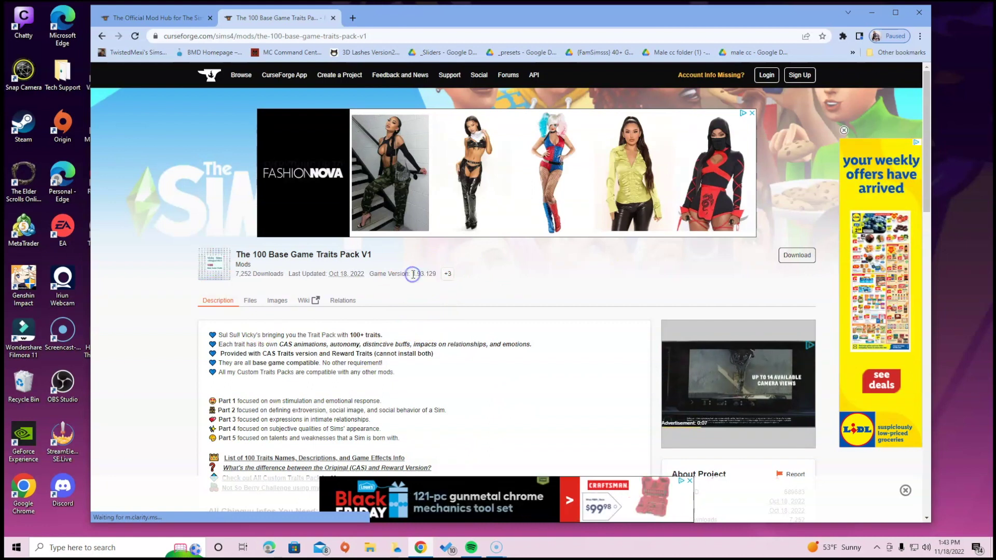
pyautogui.click(493, 301)
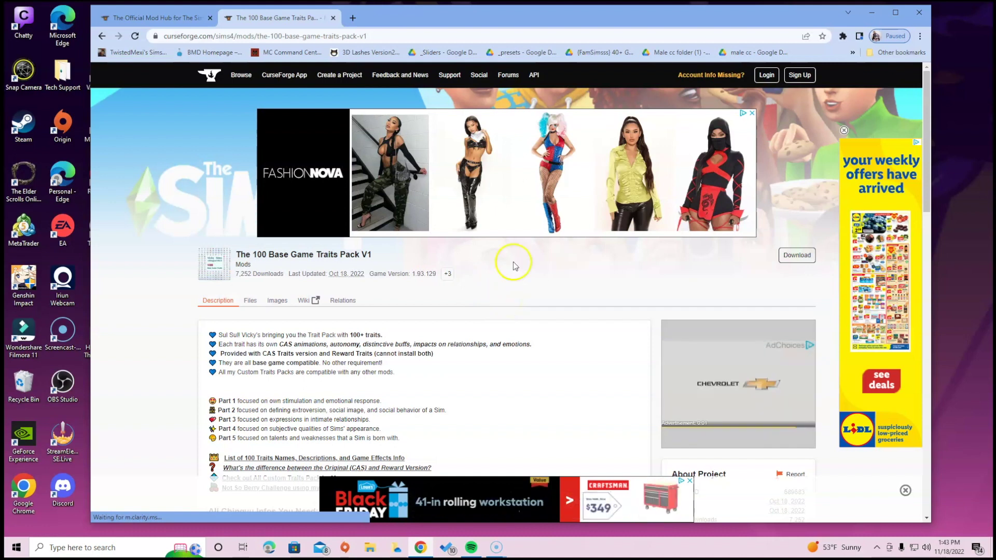
pyautogui.click(905, 491)
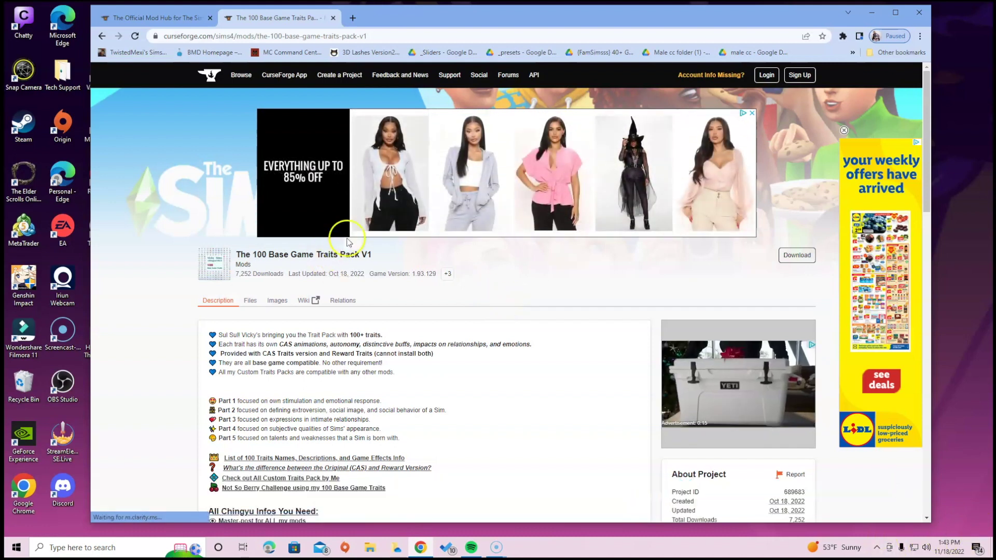
pyautogui.moveTo(447, 276)
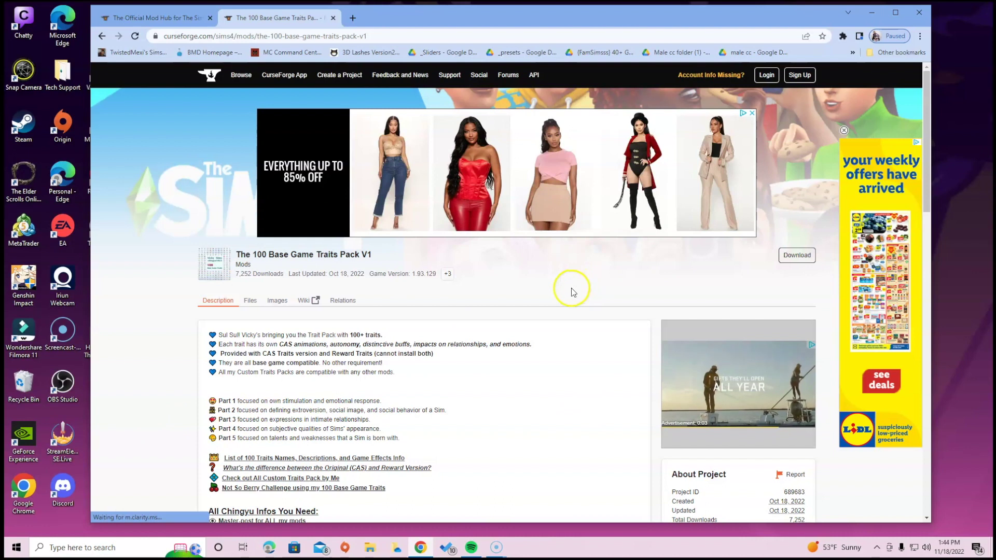
pyautogui.moveTo(328, 274); pyautogui.dragTo(367, 280)
pyautogui.click(425, 289)
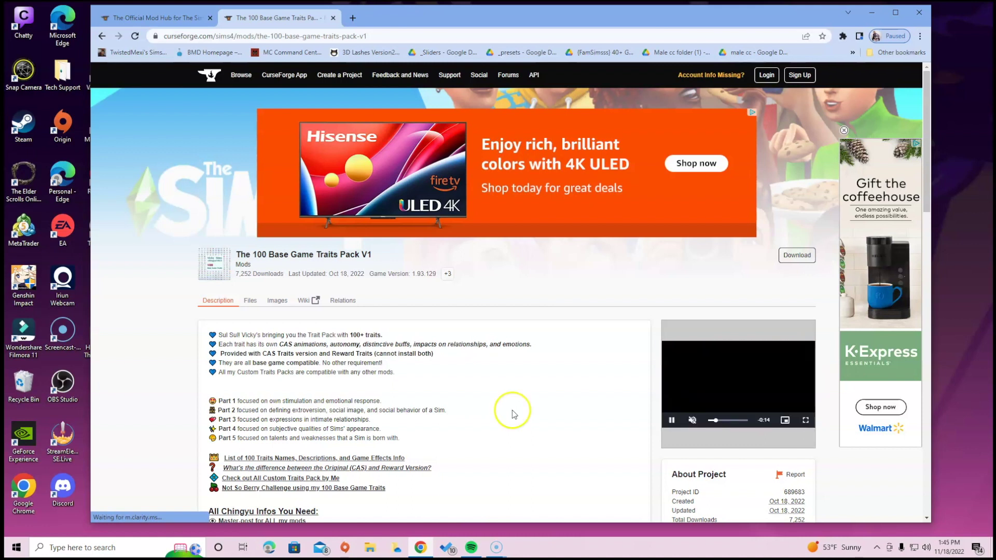
# - Read the traits pack's description for base game compatibility and the restriction on installing its CAS and Reward versions
pyautogui.scroll(-1, 511, 411)
pyautogui.click(460, 378)
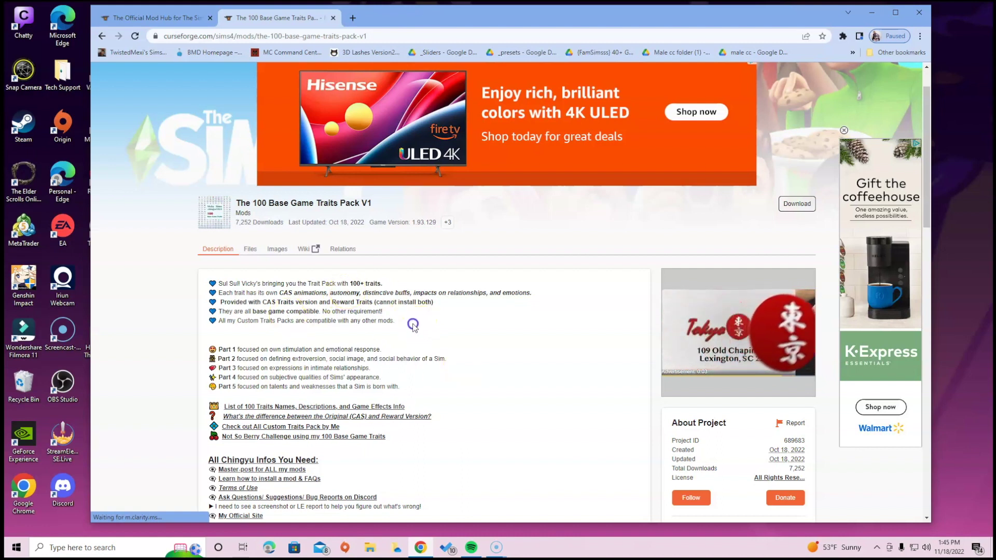
pyautogui.moveTo(414, 327); pyautogui.dragTo(345, 312)
pyautogui.click(456, 344)
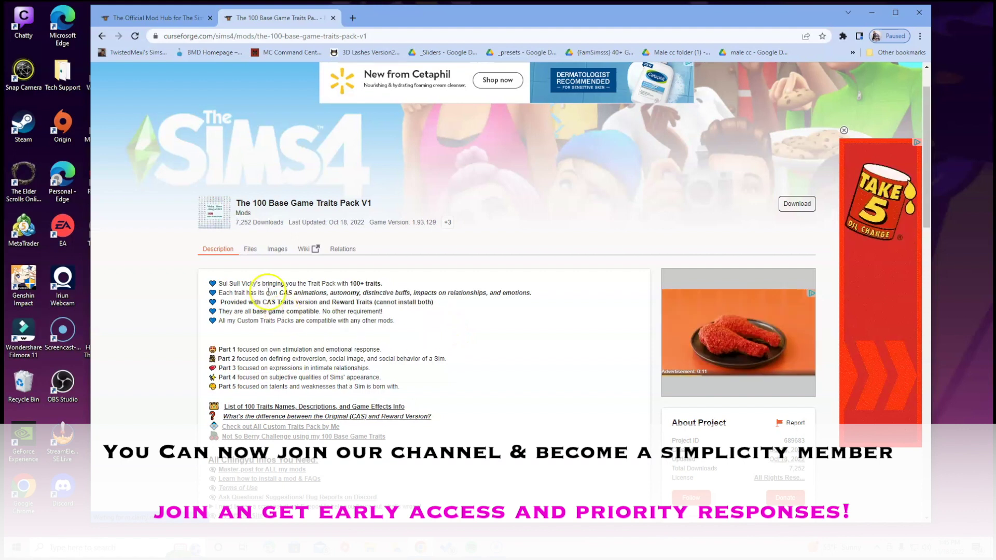
pyautogui.click(331, 295)
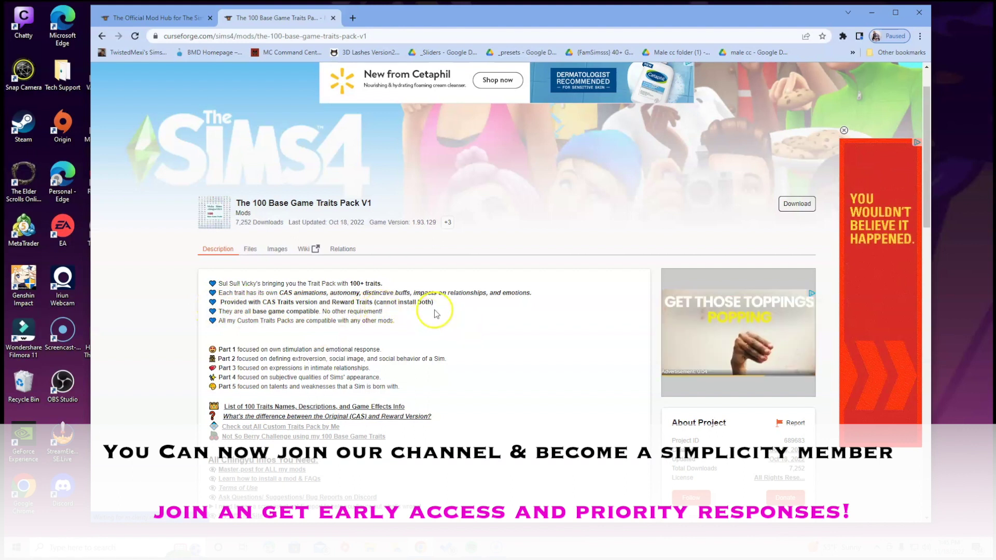
pyautogui.moveTo(433, 303); pyautogui.dragTo(382, 304)
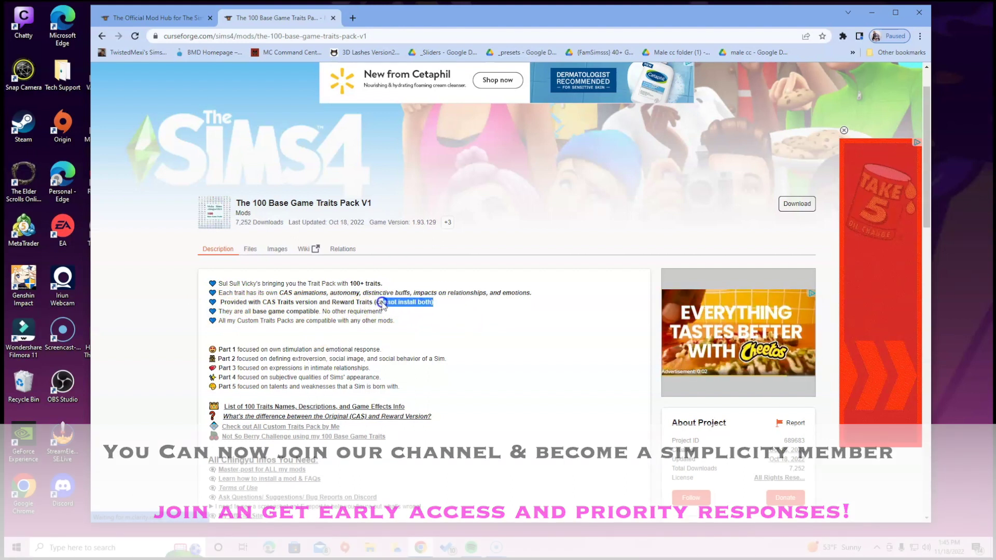
pyautogui.click(479, 371)
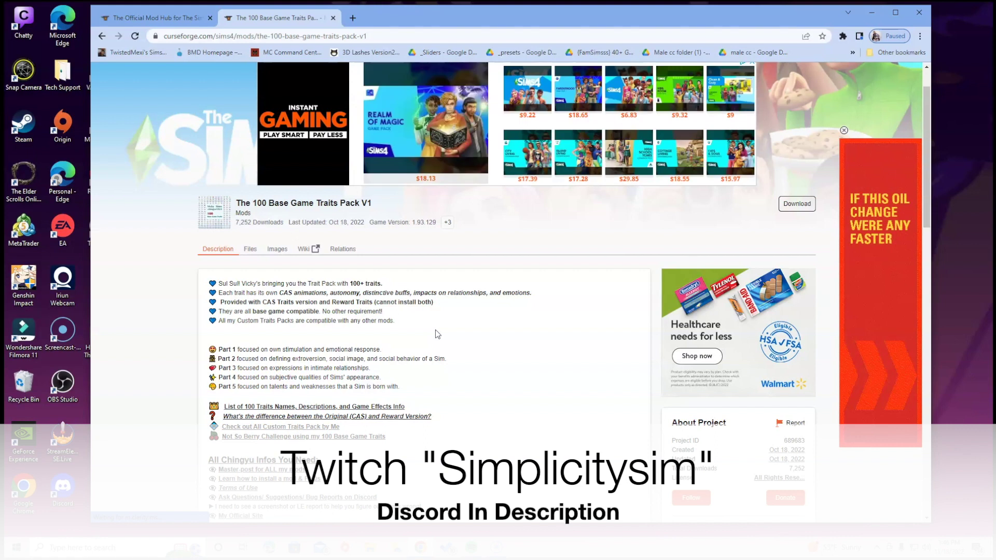
# - Read the rest of the traits pack's page, including the creator's info links, support options and download instructions
pyautogui.scroll(-1, 451, 400)
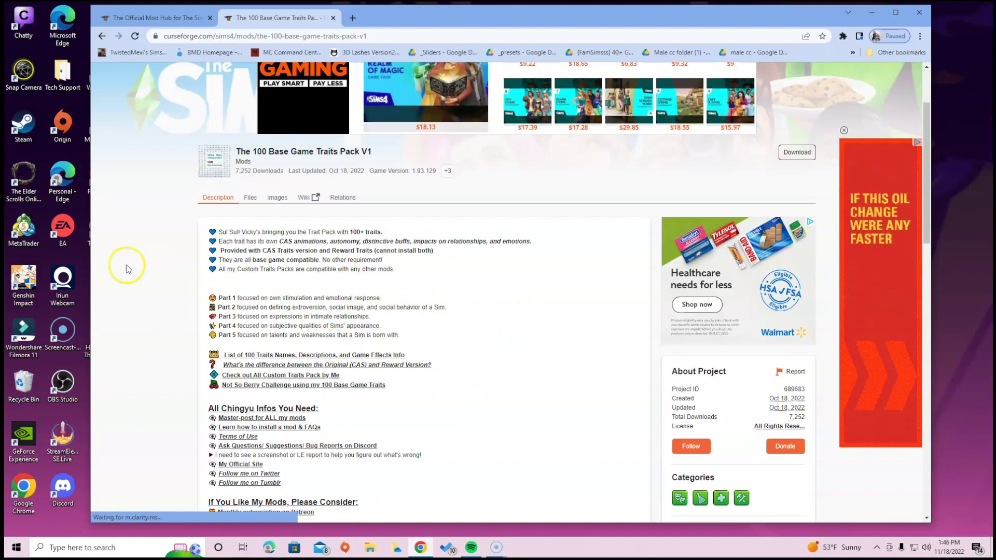
pyautogui.scroll(-1, 155, 262)
pyautogui.scroll(-1, 150, 258)
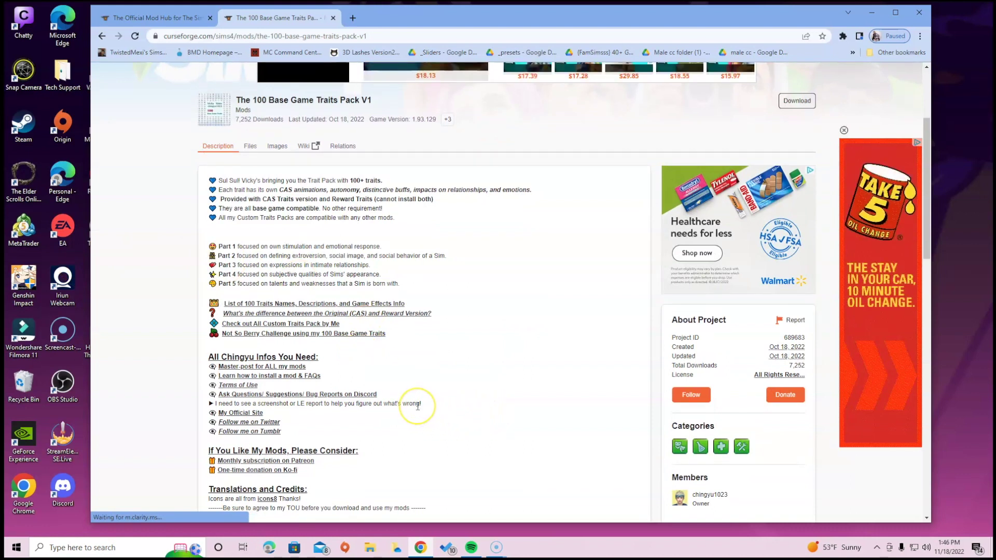
pyautogui.scroll(-2, 418, 402)
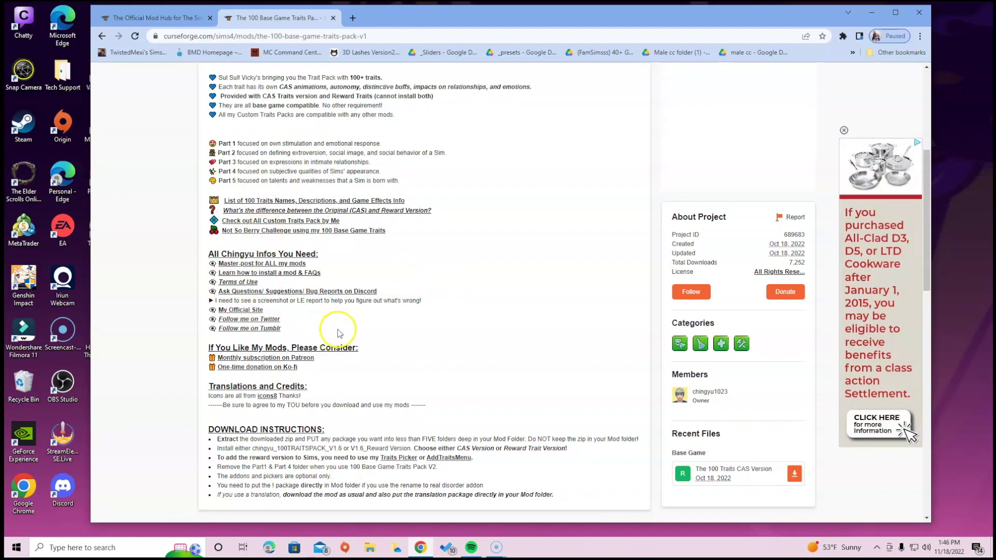
pyautogui.scroll(-2, 333, 328)
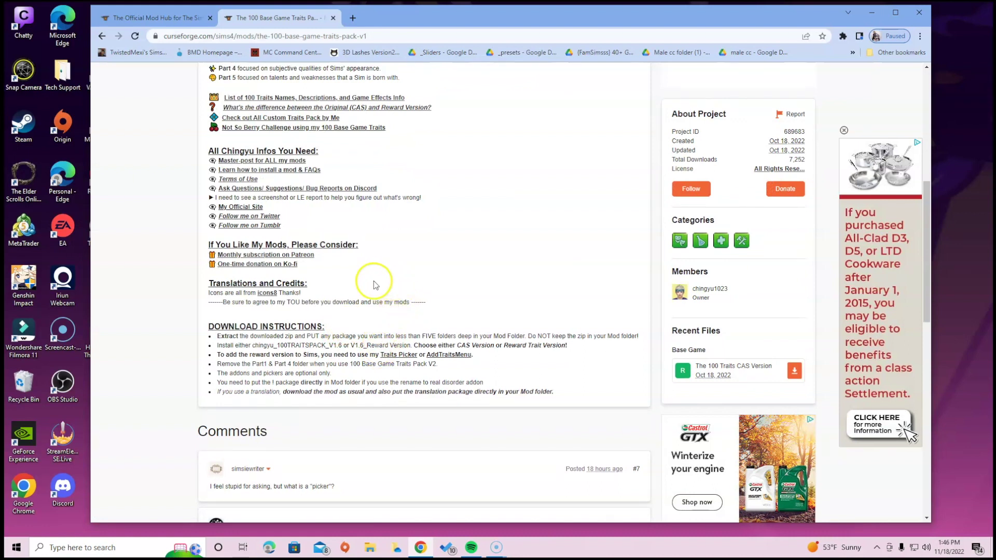
pyautogui.click(275, 267)
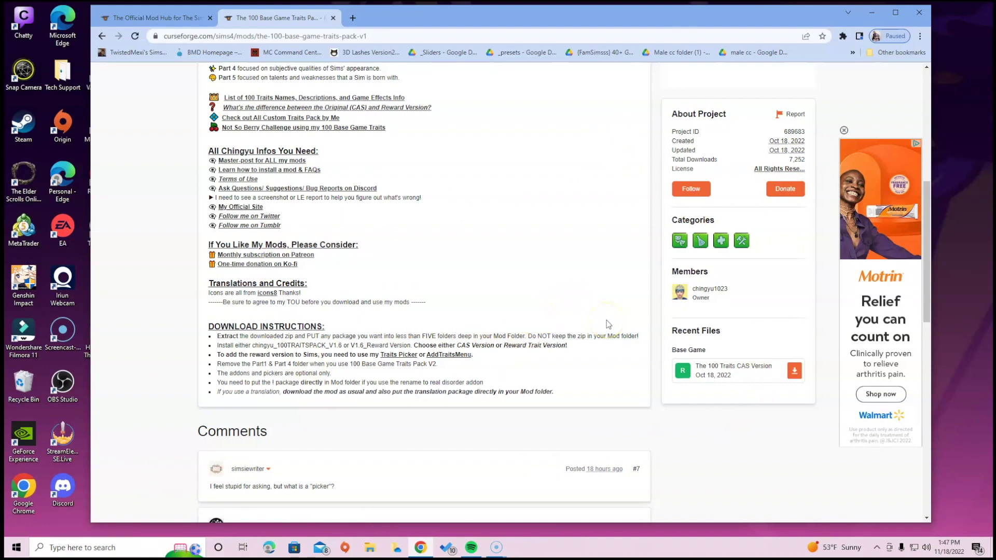
pyautogui.scroll(-1, 286, 324)
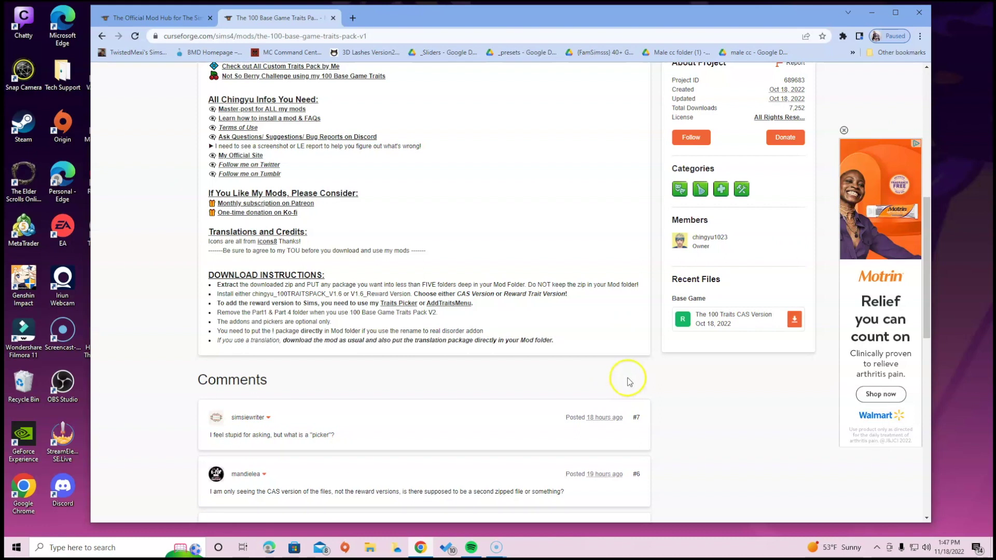
pyautogui.click(571, 334)
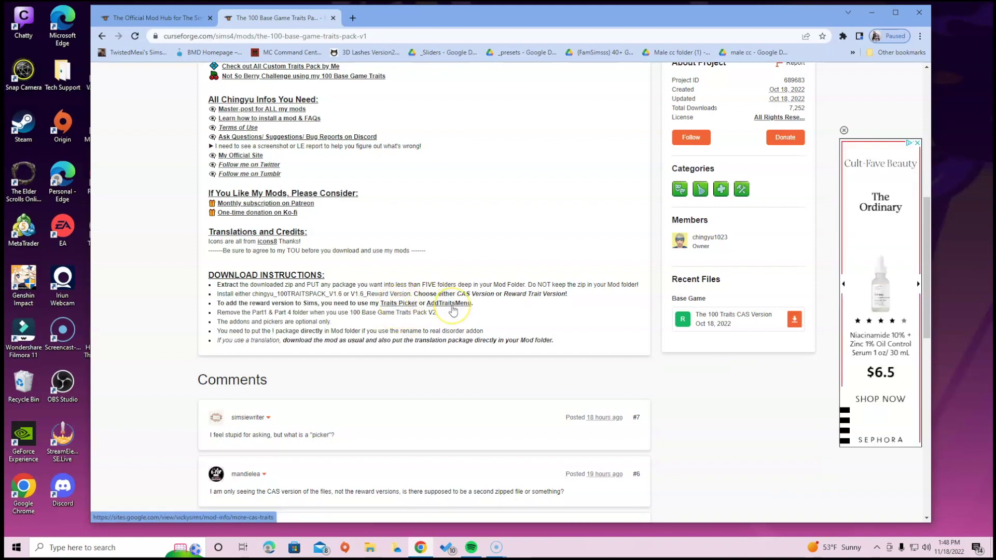
# - Open the Traits Picker page linked in the download instructions and read through its required traits and usage sections
pyautogui.click(409, 304)
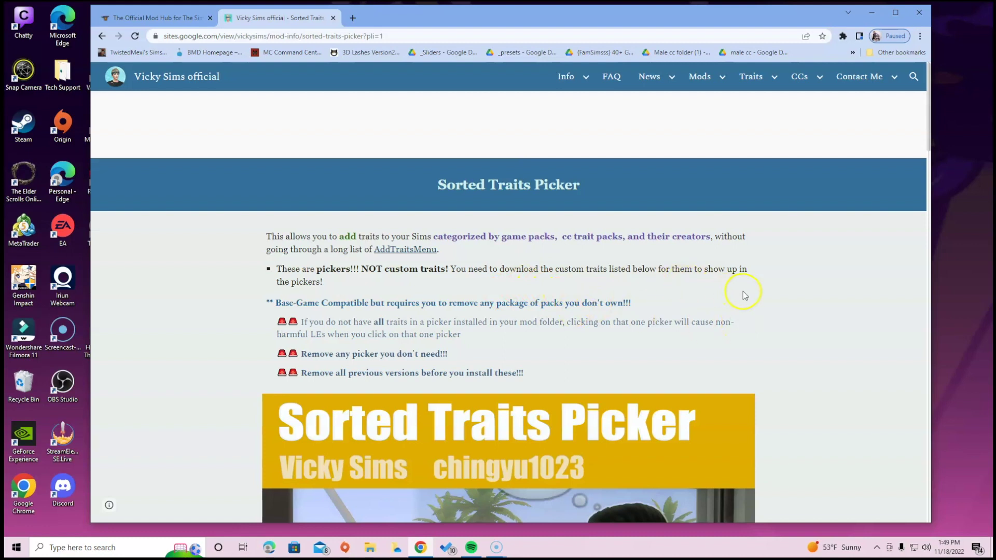
pyautogui.scroll(-5, 629, 324)
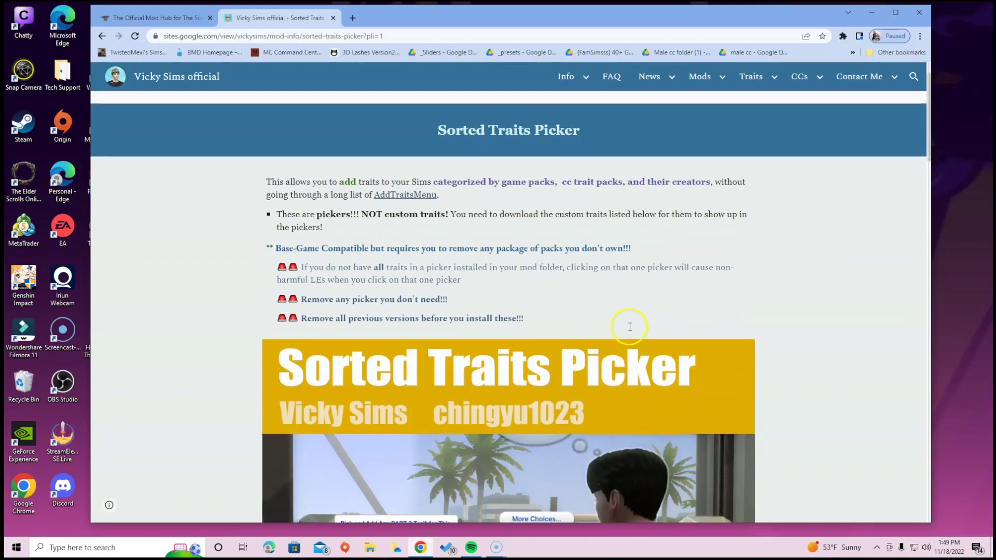
pyautogui.scroll(-3, 798, 388)
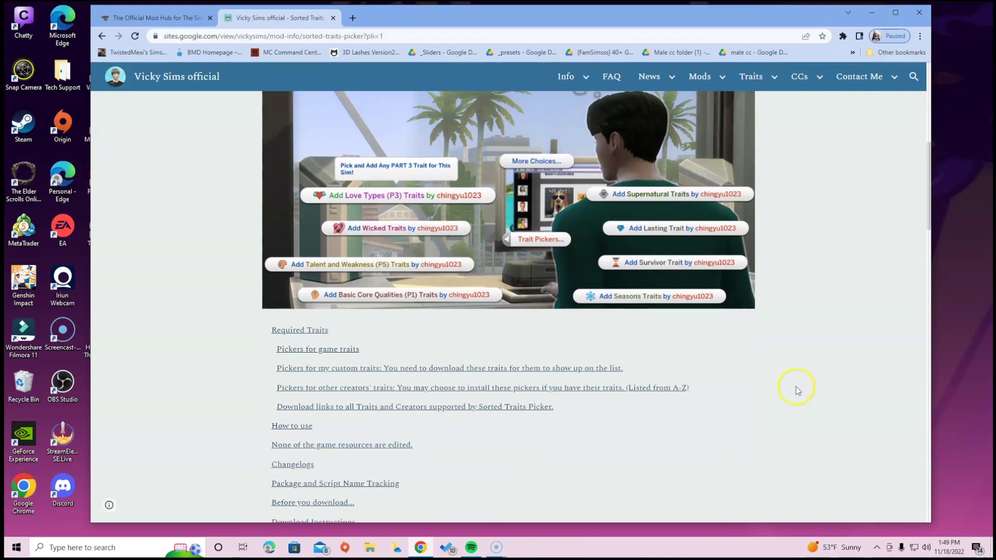
pyautogui.scroll(-7, 789, 389)
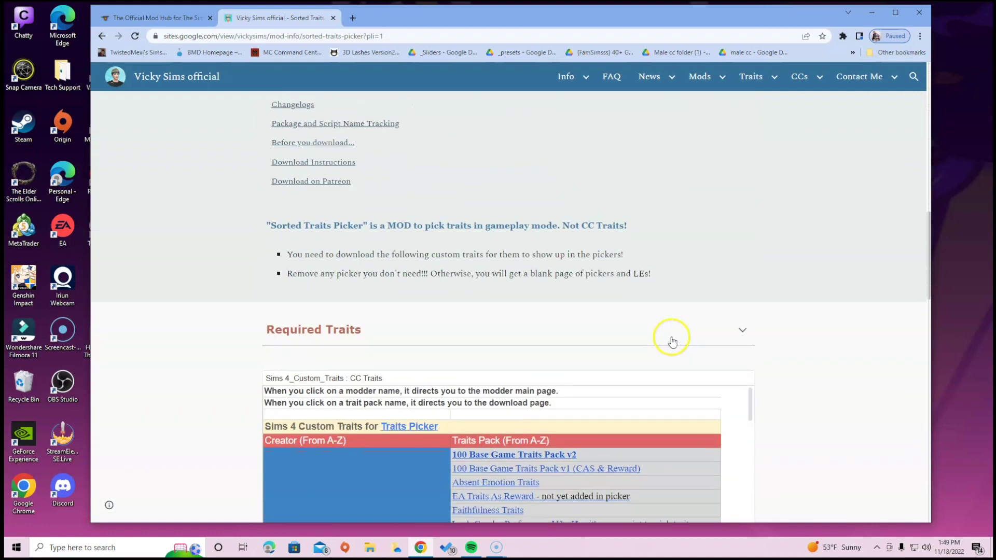
pyautogui.scroll(-4, 669, 338)
pyautogui.scroll(-3, 687, 381)
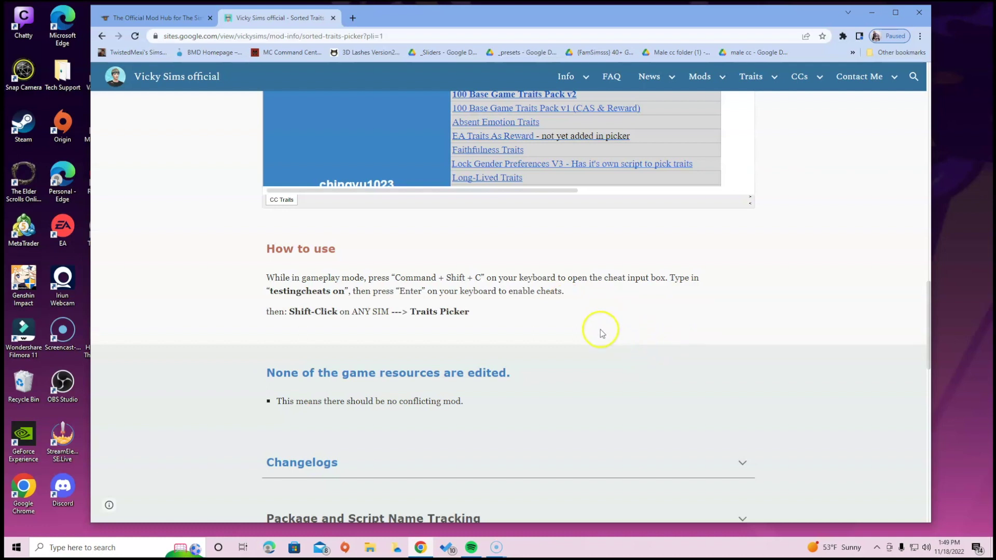
# - Return to the traits pack's CurseForge page and review its download instructions and user comments
pyautogui.scroll(4, 600, 330)
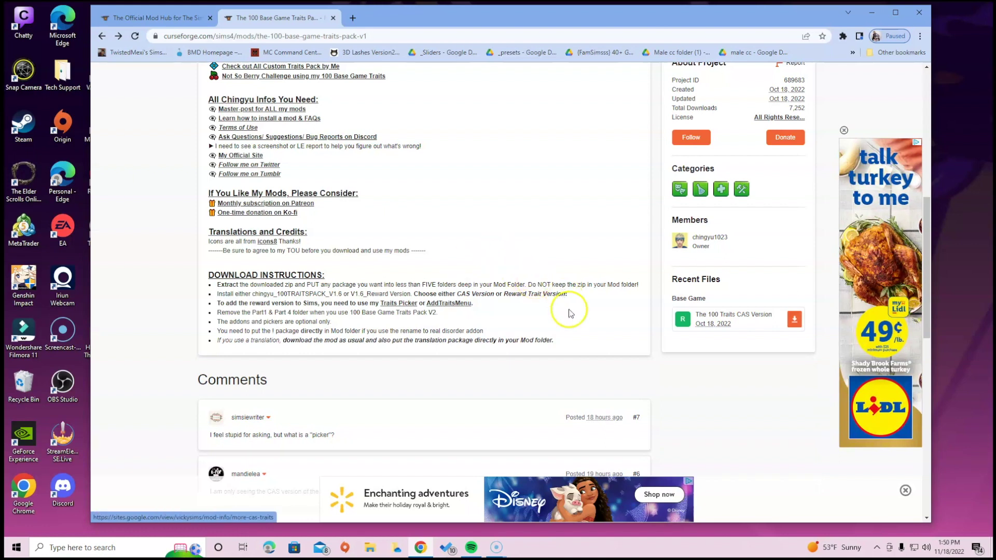
pyautogui.moveTo(575, 341); pyautogui.dragTo(381, 285)
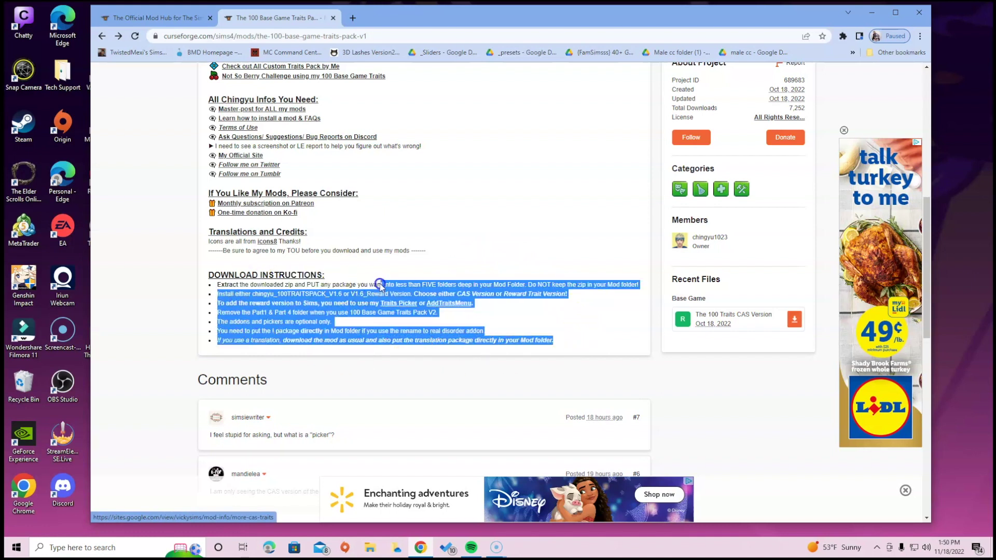
pyautogui.click(564, 317)
pyautogui.scroll(2, 567, 323)
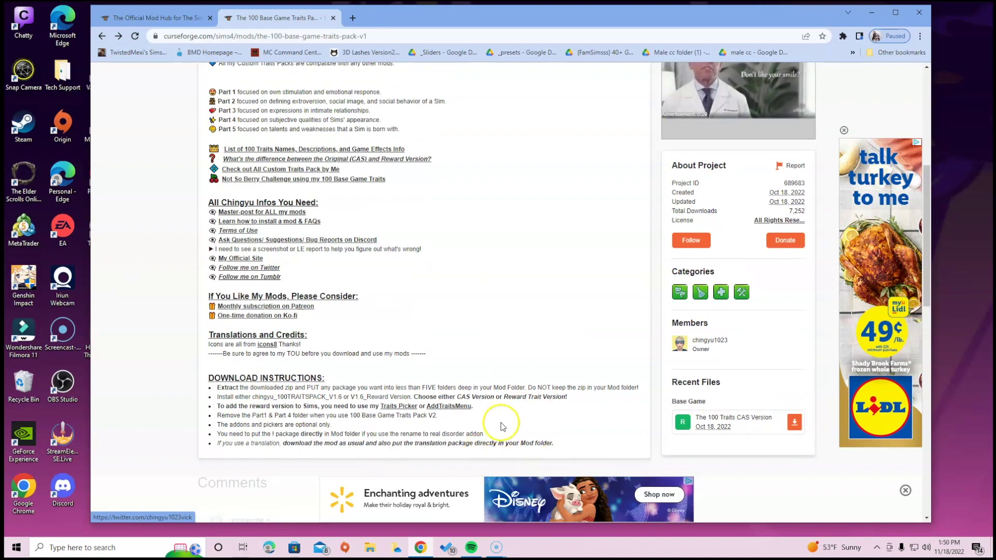
pyautogui.scroll(-10, 500, 423)
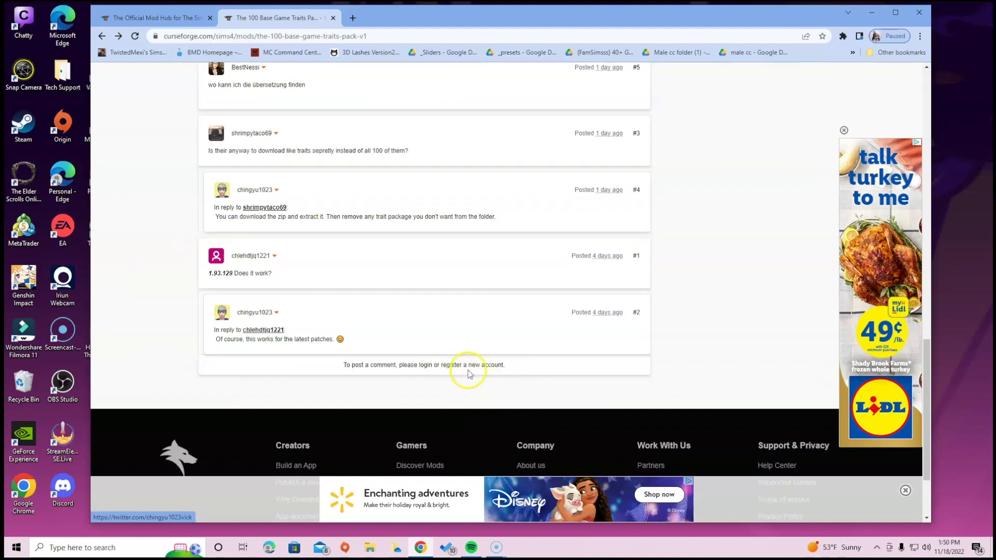
pyautogui.scroll(15, 522, 370)
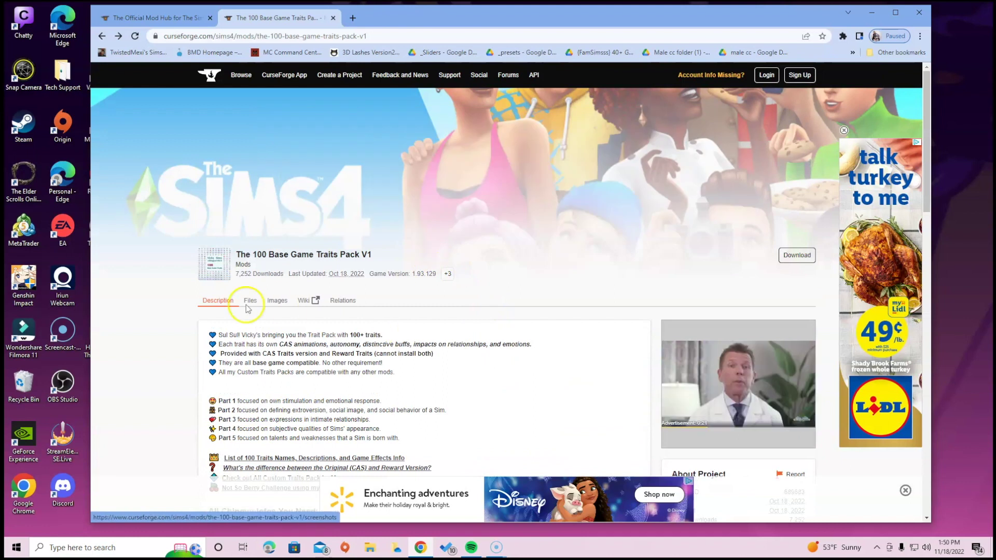
# - Open the traits pack's file list, close the banner advertisement, and download The 100 Traits CAS Version from the recent files
pyautogui.click(251, 302)
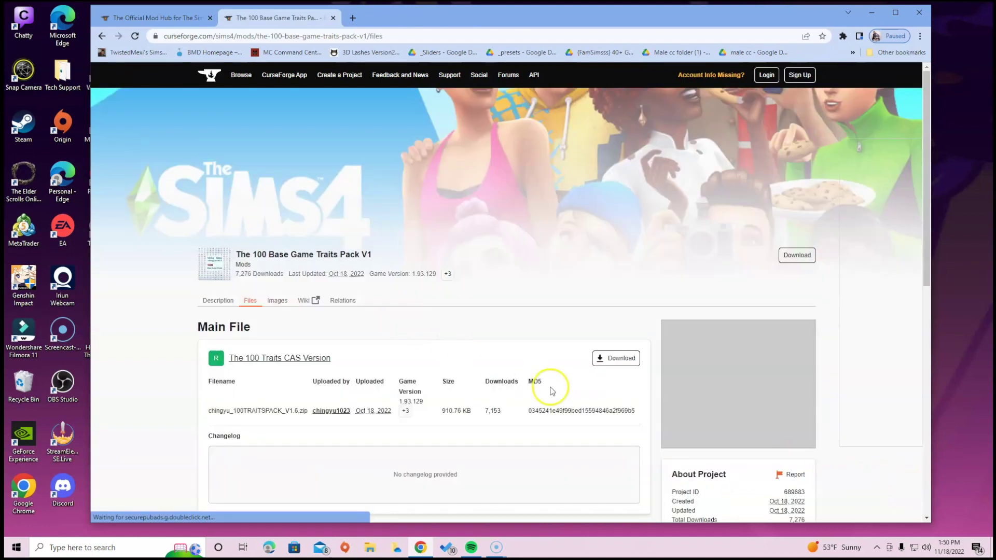
pyautogui.scroll(-3, 378, 326)
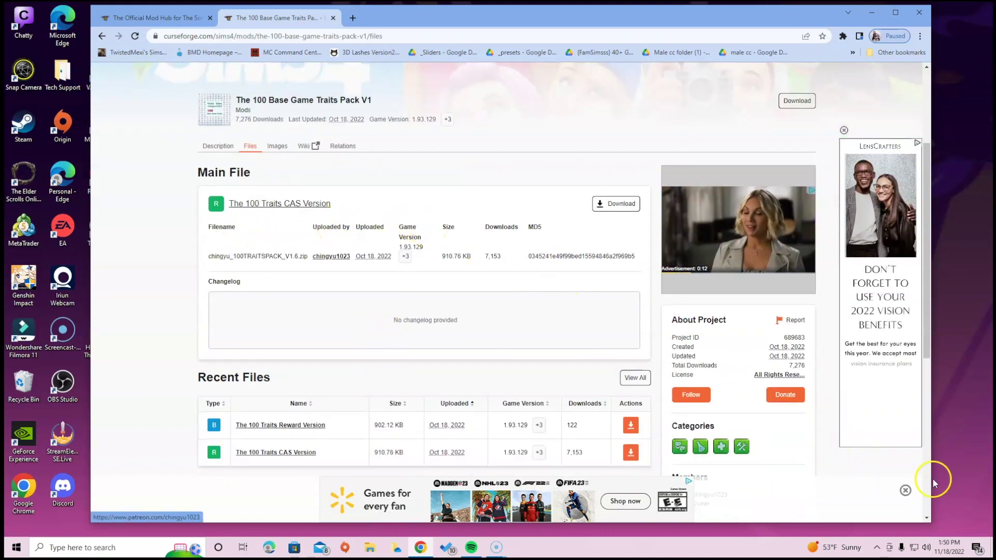
pyautogui.click(905, 490)
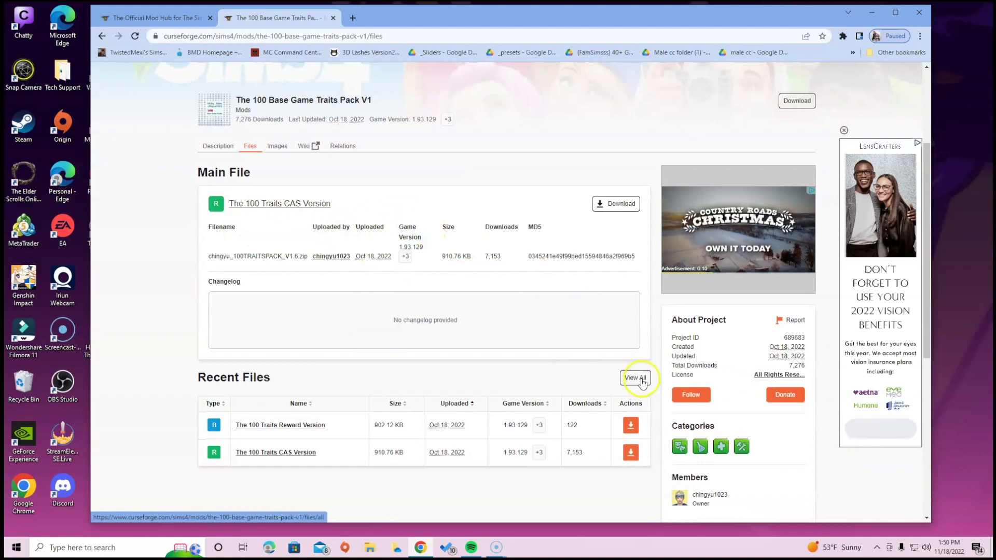
pyautogui.scroll(-1, 451, 296)
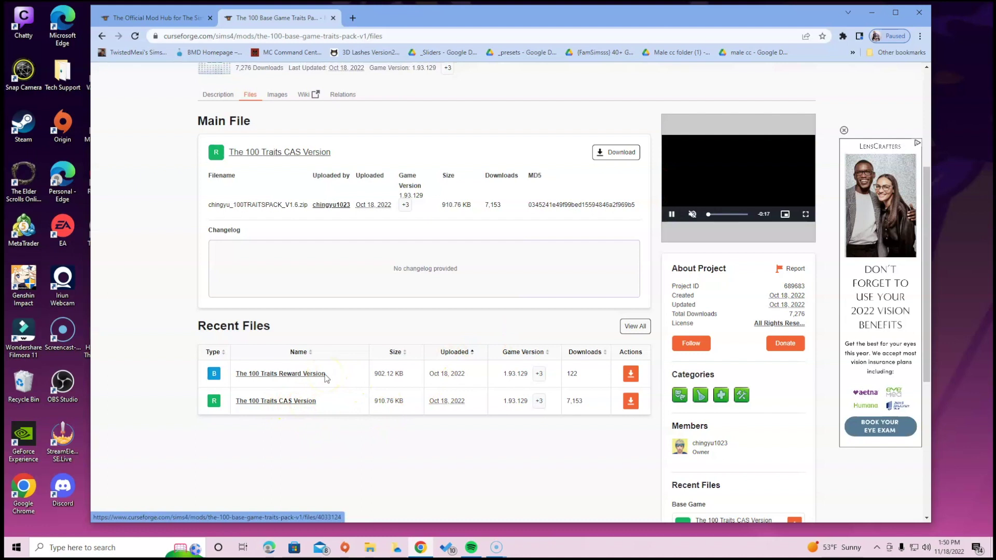
pyautogui.click(633, 405)
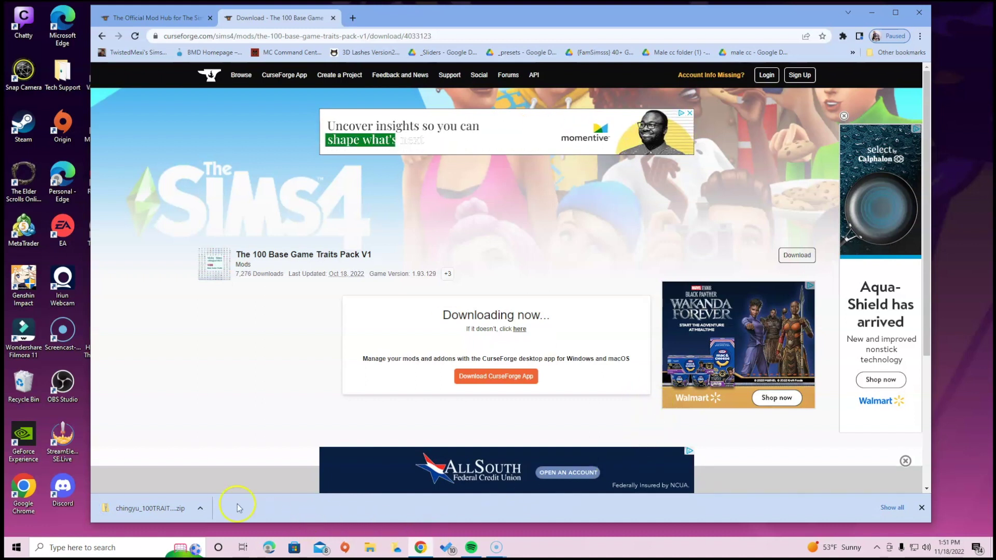
# - Check the downloaded file's options, and find the traits pack zip in the Downloads folder using File Explorer
pyautogui.click(200, 510)
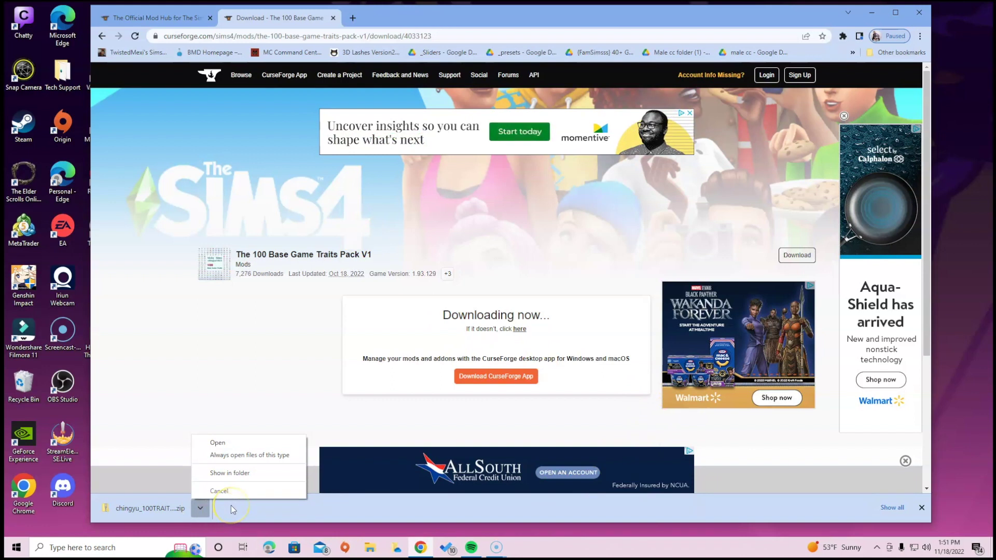
pyautogui.click(147, 506)
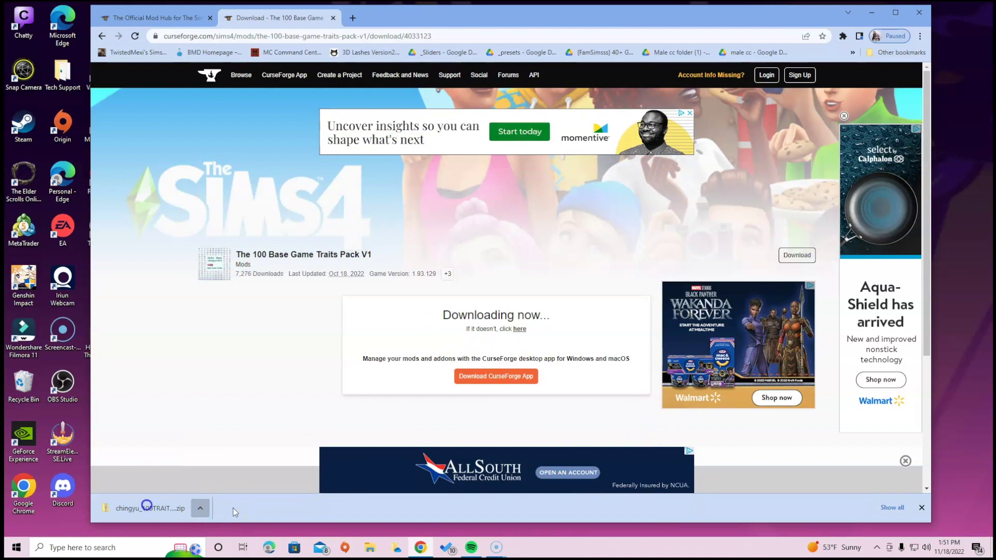
pyautogui.click(202, 510)
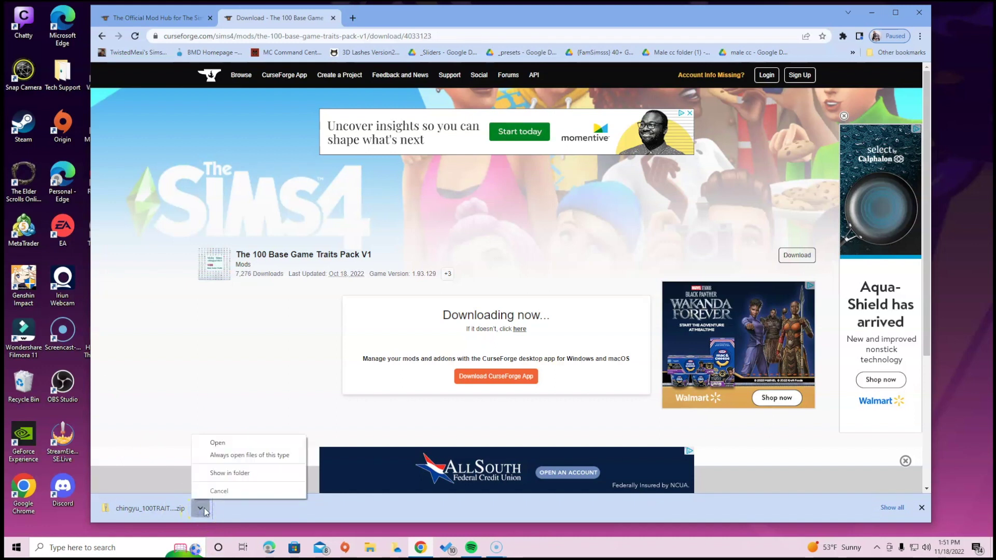
pyautogui.click(320, 516)
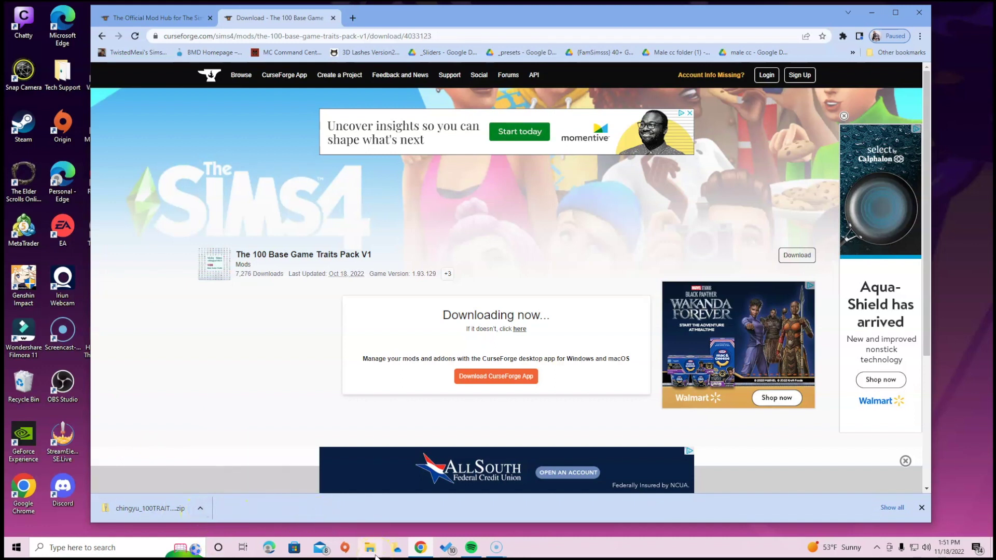
pyautogui.click(369, 548)
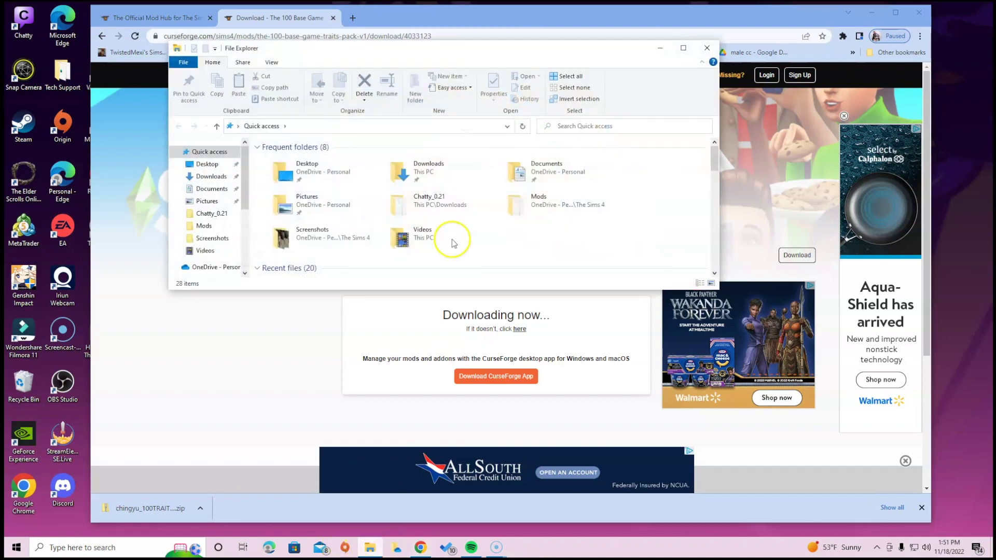
pyautogui.doubleClick(442, 175)
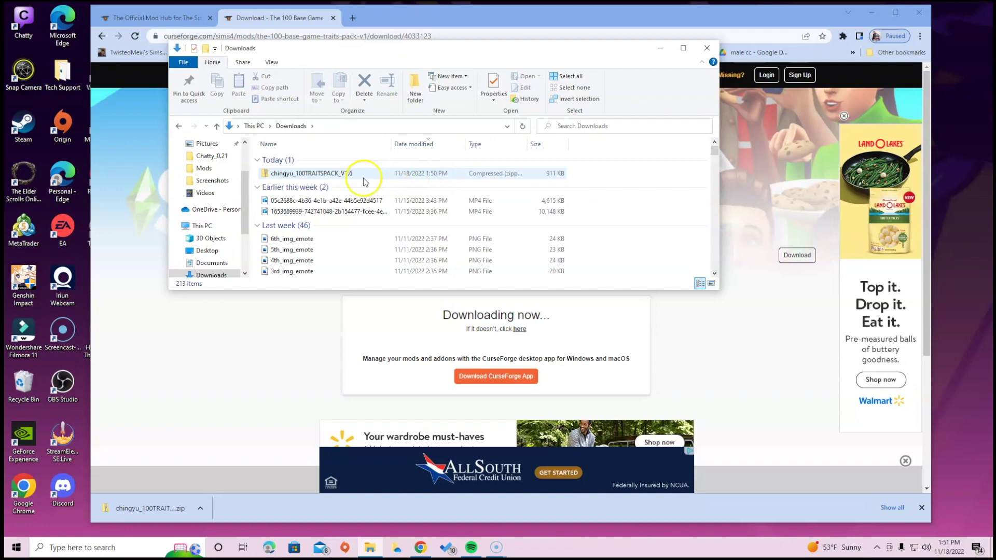
pyautogui.click(706, 48)
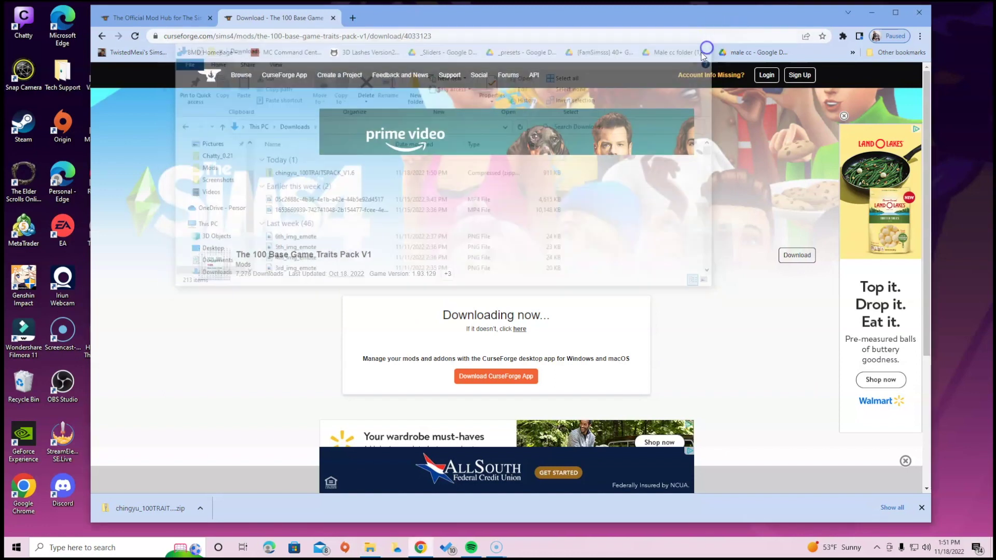
# - Show the downloaded chingyu_100TRAITSPACK_V1.6 zip in its folder and extract it all to the default Downloads destination
pyautogui.click(200, 509)
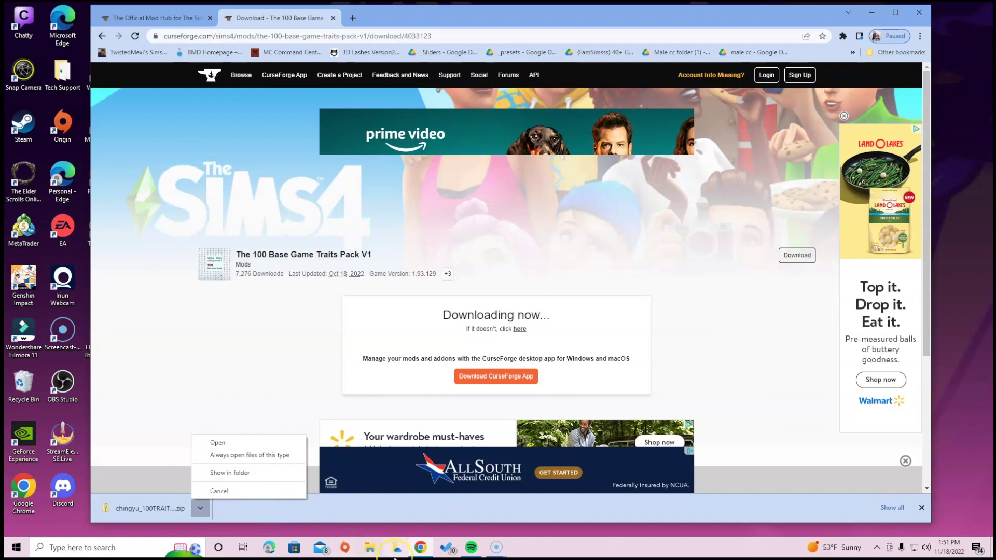
pyautogui.click(243, 474)
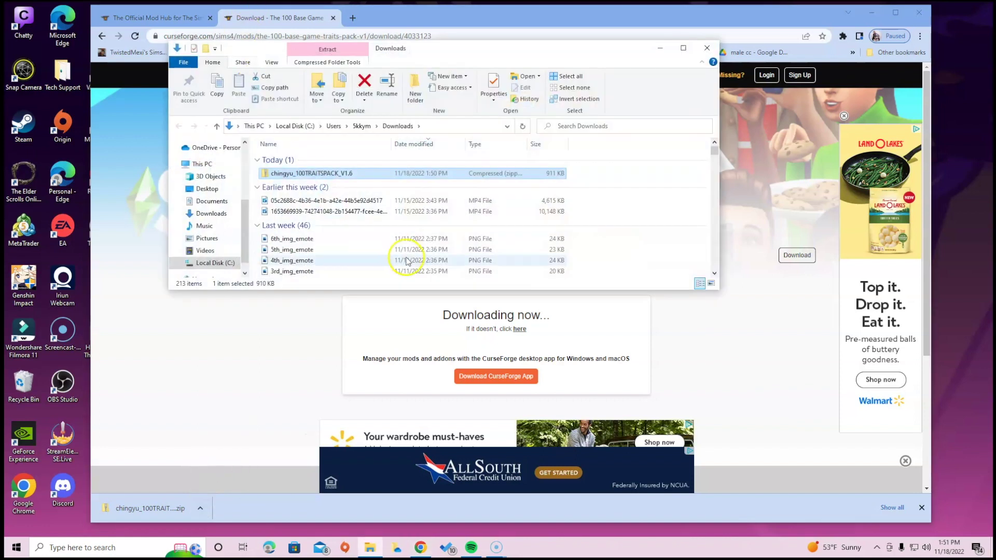
pyautogui.rightClick(324, 174)
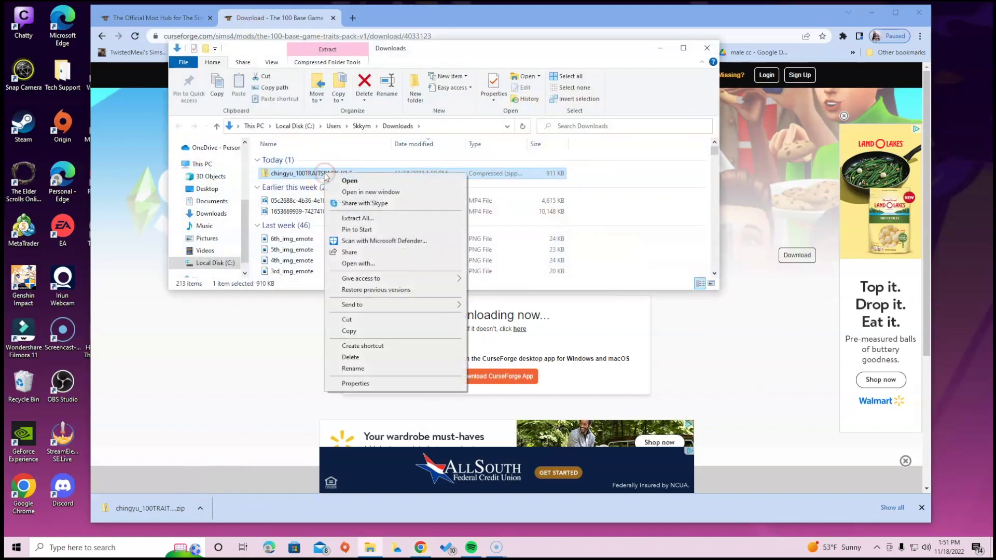
pyautogui.click(391, 218)
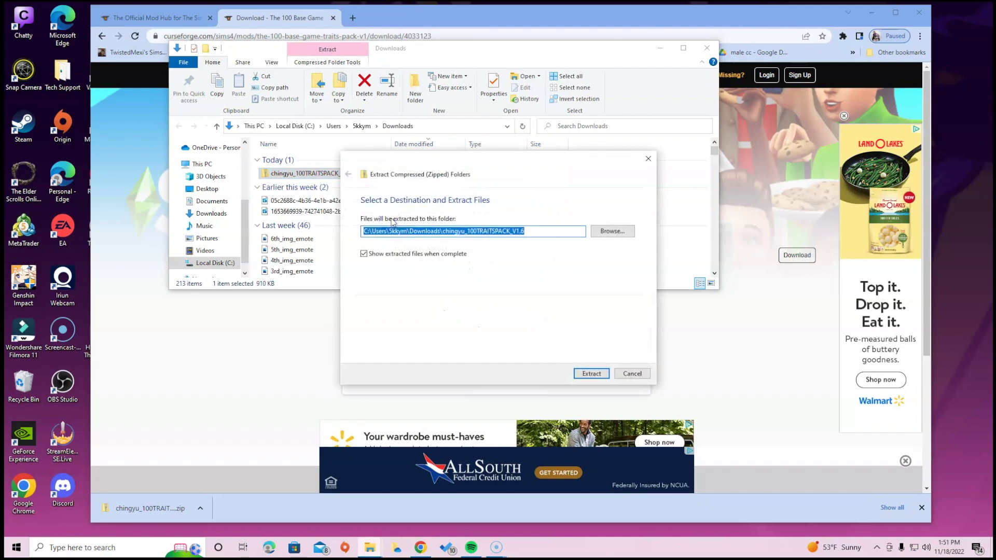
pyautogui.click(589, 374)
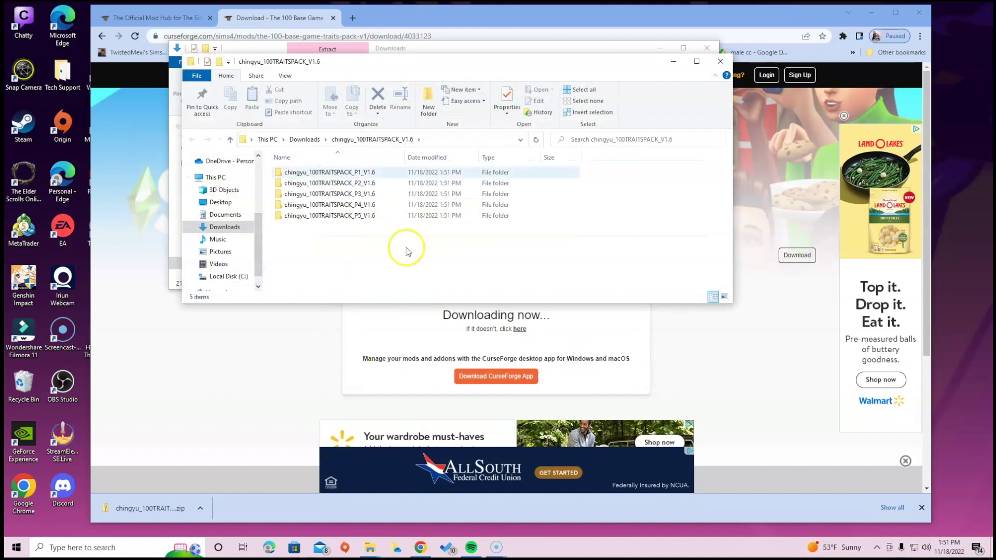
# - Close the Downloads window behind the extracted files and reposition the chingyu_100TRAITSPACK_V1.6 folder window
pyautogui.moveTo(482, 77); pyautogui.dragTo(519, 169)
pyautogui.click(698, 53)
pyautogui.moveTo(597, 162); pyautogui.dragTo(576, 74)
# - Look through the package files in each extracted traits pack subfolder, from P5 back to P1
pyautogui.click(338, 232)
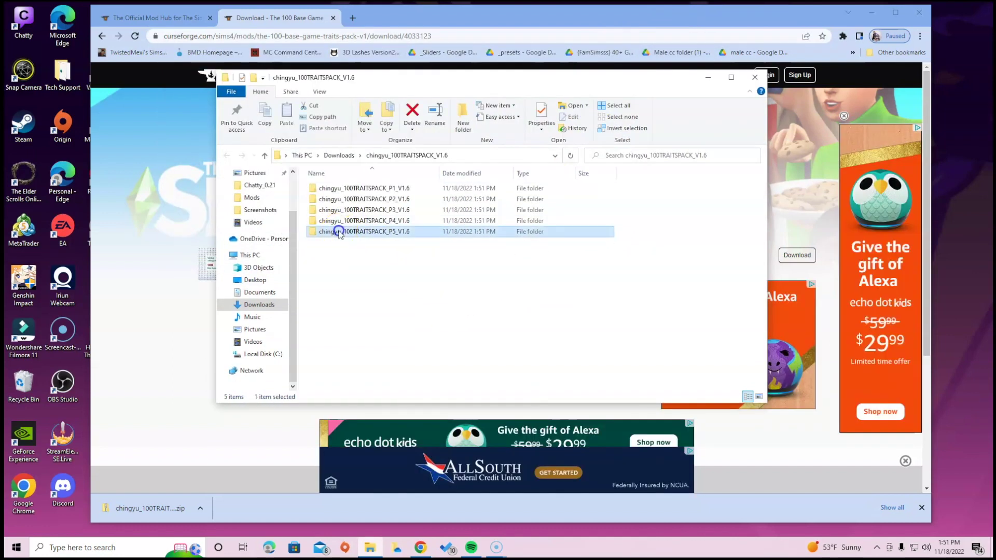
pyautogui.doubleClick(338, 232)
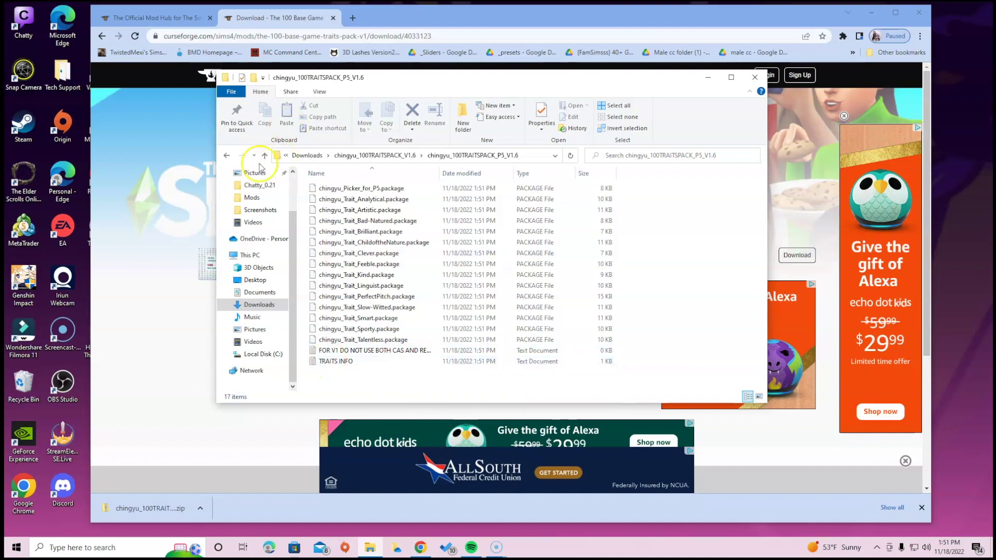
pyautogui.click(226, 156)
pyautogui.doubleClick(404, 222)
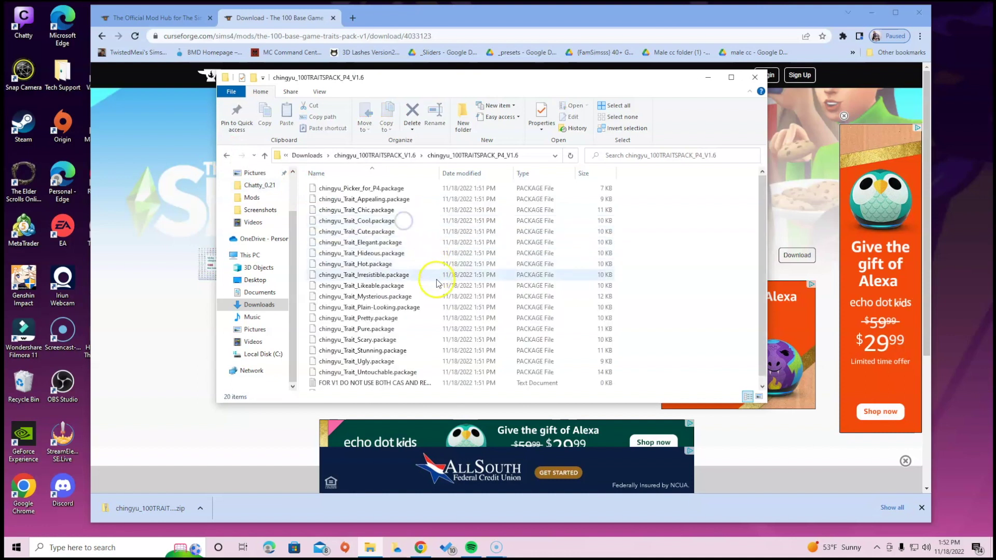
pyautogui.click(226, 155)
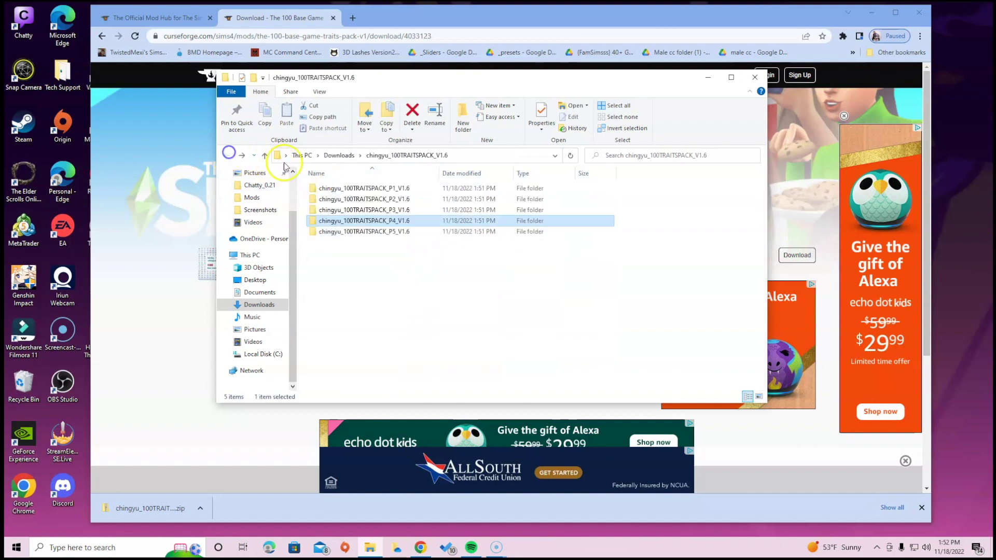
pyautogui.doubleClick(352, 211)
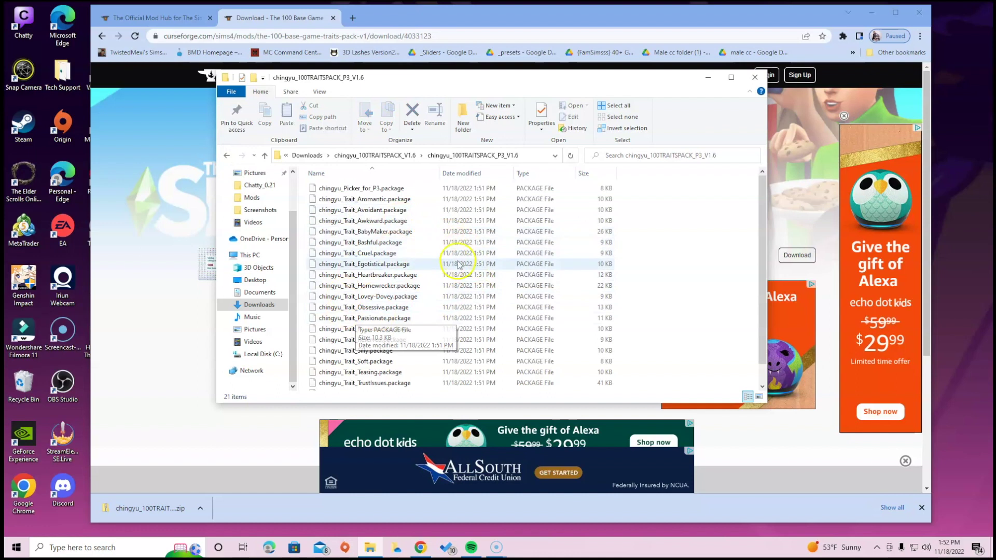
pyautogui.click(227, 155)
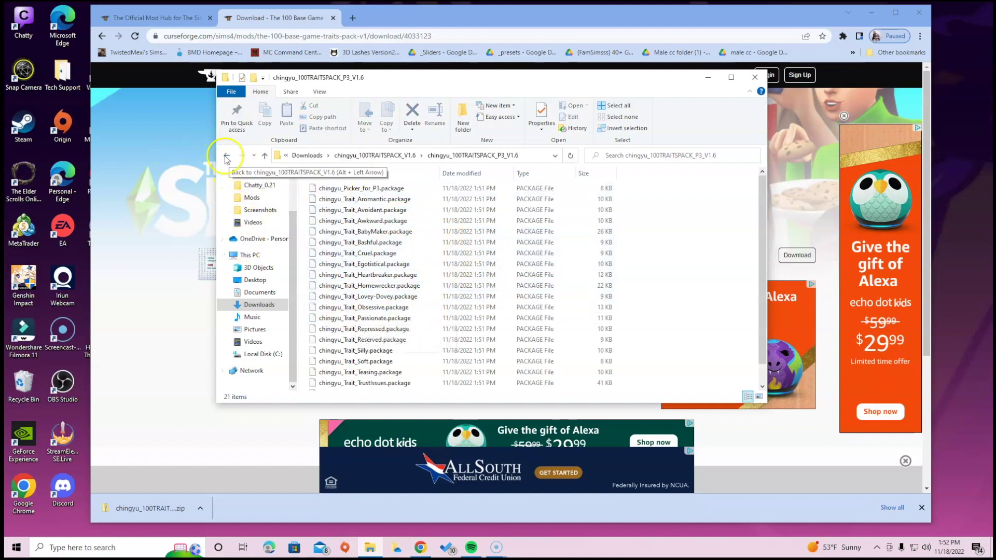
pyautogui.doubleClick(400, 199)
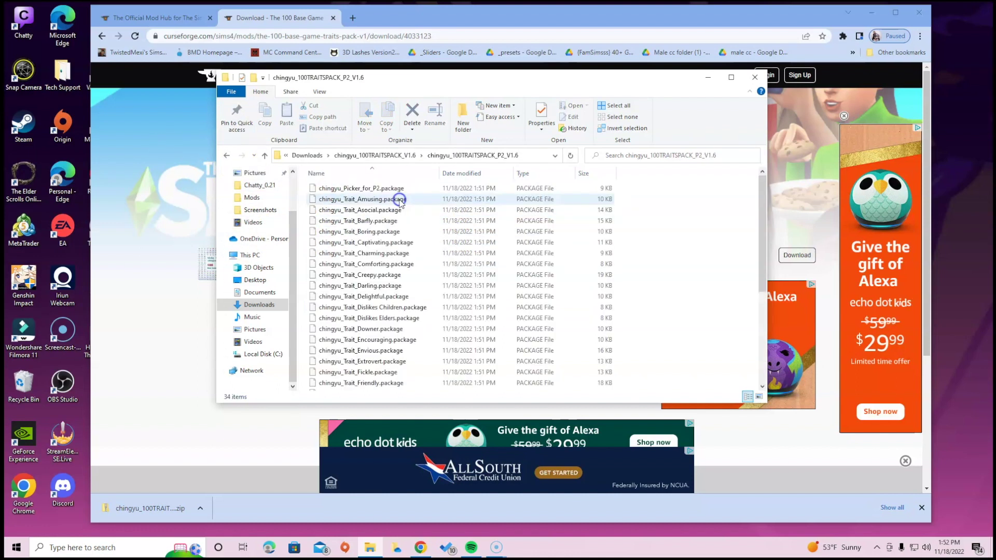
pyautogui.click(213, 145)
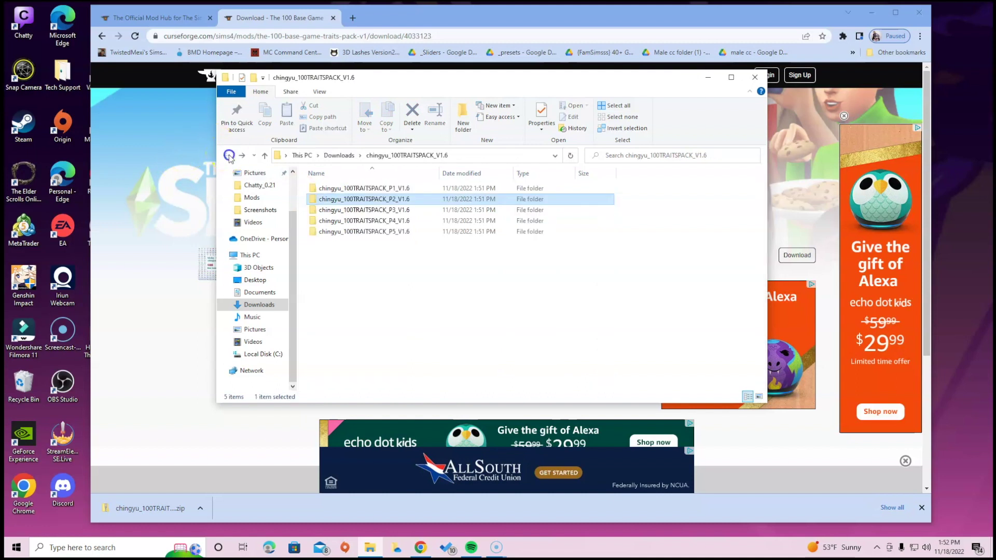
pyautogui.doubleClick(382, 188)
pyautogui.scroll(-6, 456, 266)
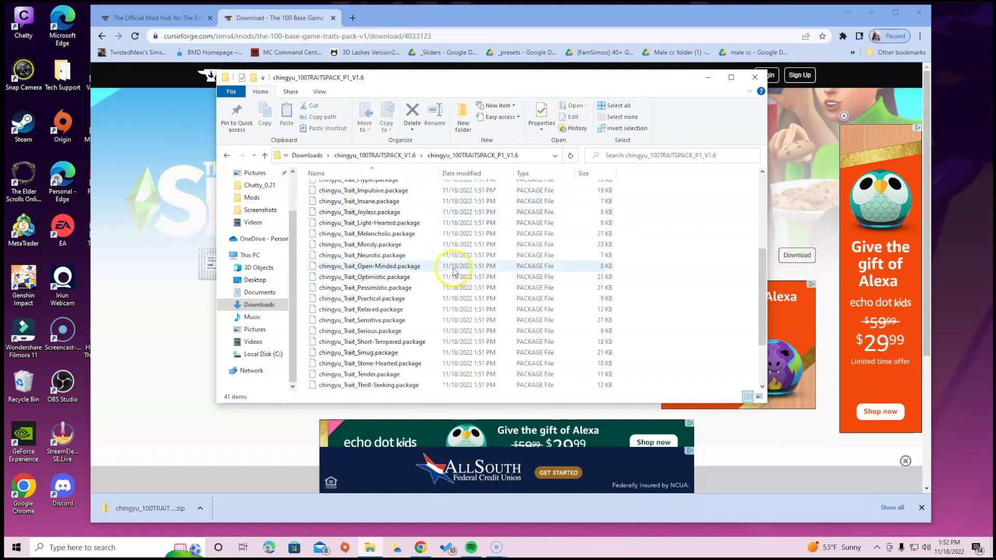
pyautogui.click(226, 156)
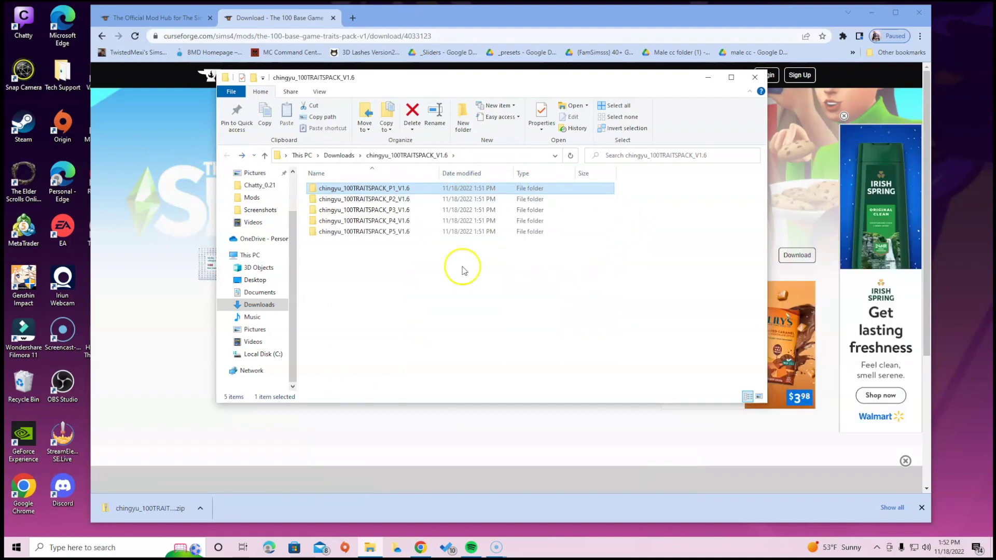
# - Close the chingyu_100TRAITSPACK_V1.6 folder window and open a new File Explorer window
pyautogui.moveTo(474, 78); pyautogui.dragTo(483, 111)
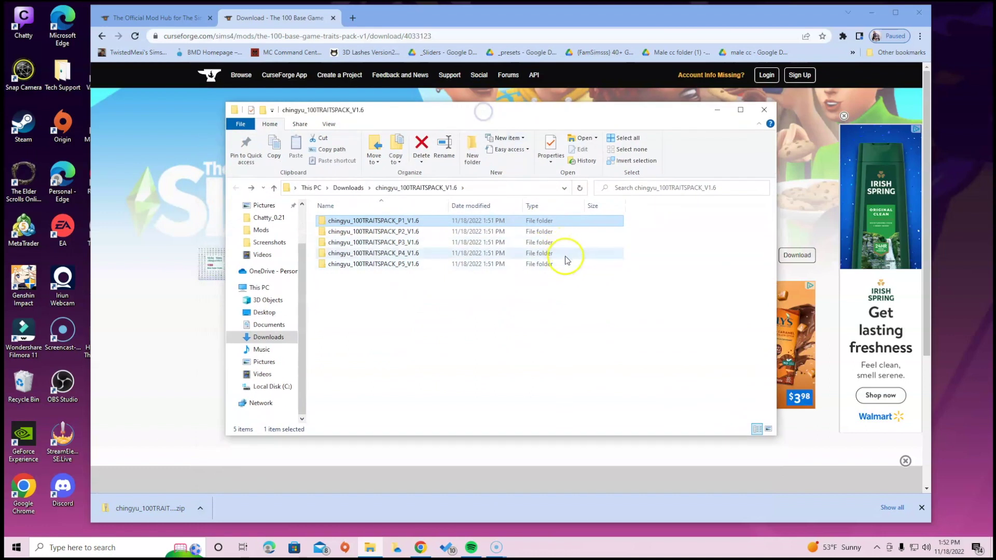
pyautogui.click(765, 110)
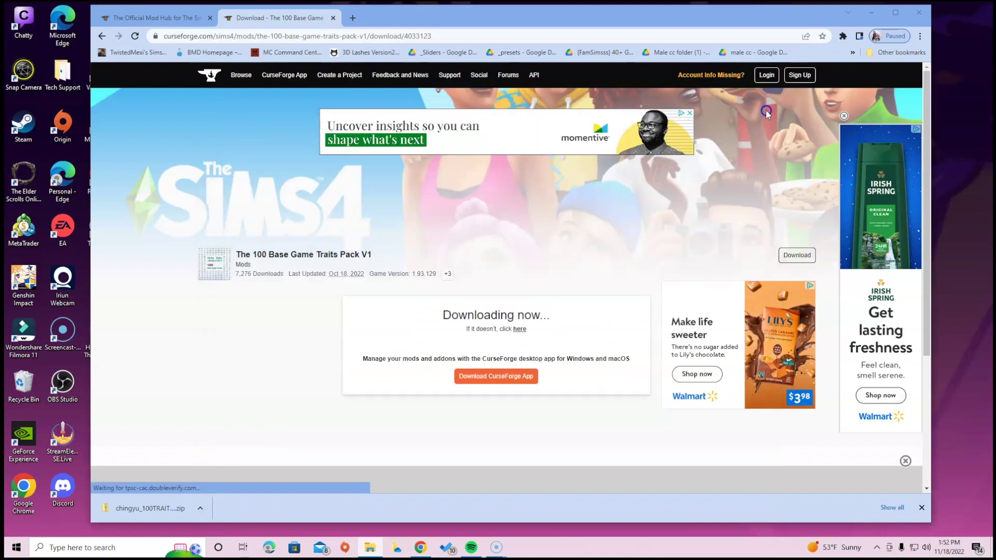
pyautogui.click(367, 548)
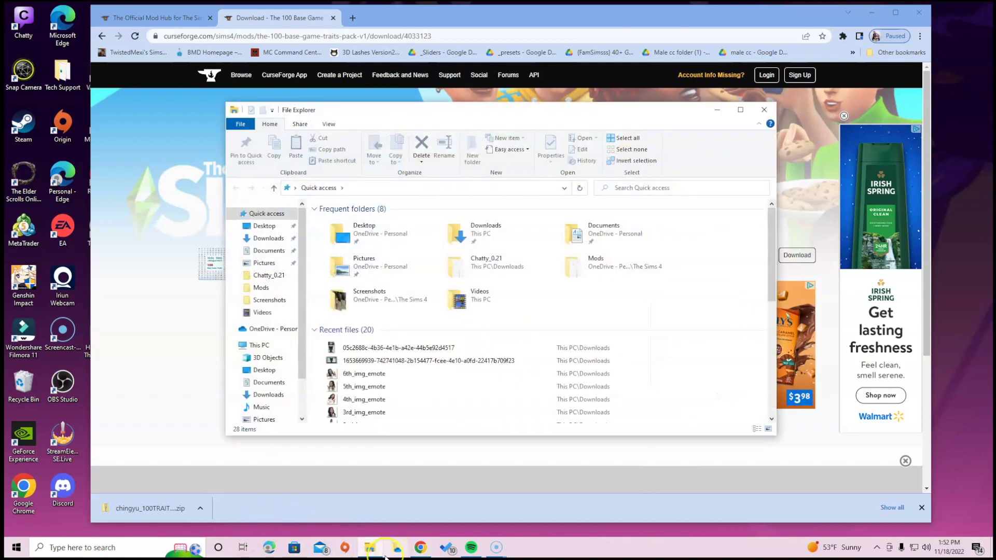
# - Open the Downloads folder, select the extracted chingyu_100TRAITSPACK_V1.6 folder and move the window up to free space below it
pyautogui.doubleClick(506, 234)
pyautogui.click(365, 247)
pyautogui.moveTo(473, 110); pyautogui.dragTo(473, 3)
pyautogui.click(956, 6)
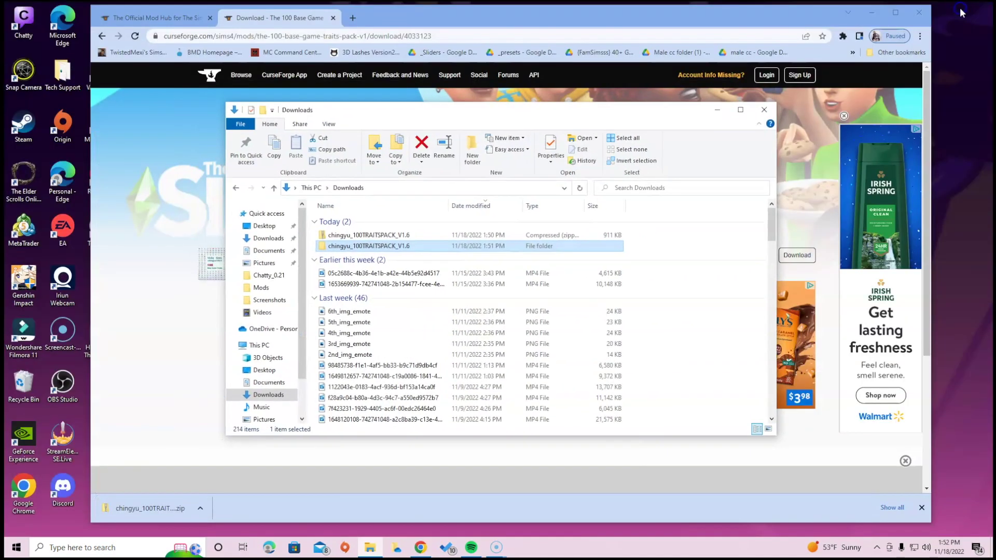
pyautogui.moveTo(480, 110); pyautogui.dragTo(493, 17)
# - Open a second File Explorer window below the first and go to The Sims 4 folder in Documents > Electronic Arts
pyautogui.rightClick(370, 548)
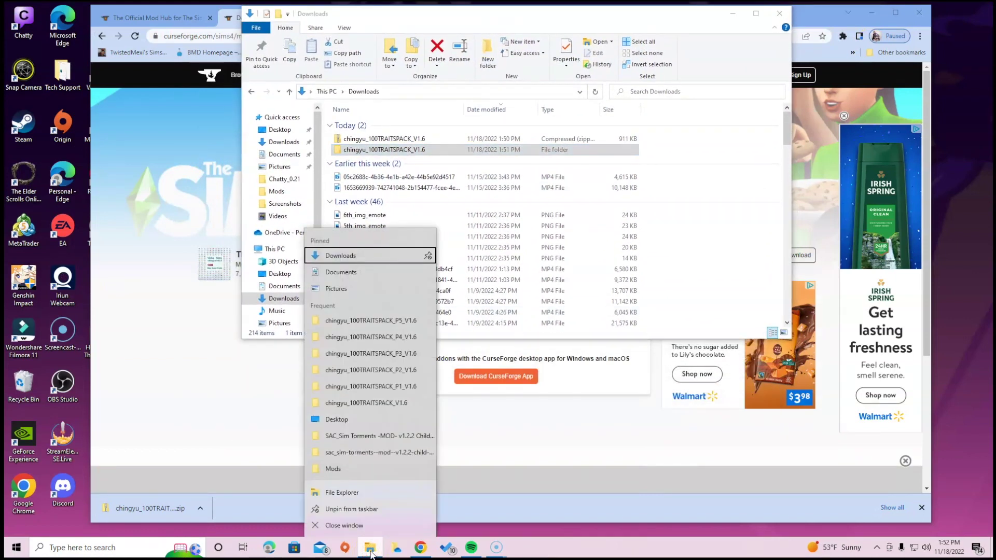
pyautogui.click(352, 493)
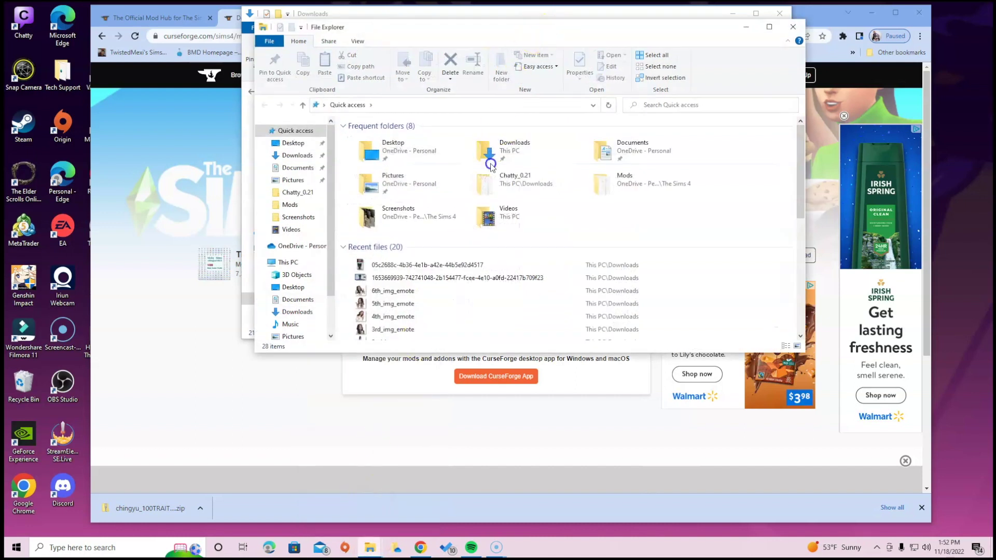
pyautogui.moveTo(488, 37); pyautogui.dragTo(480, 169)
pyautogui.doubleClick(605, 285)
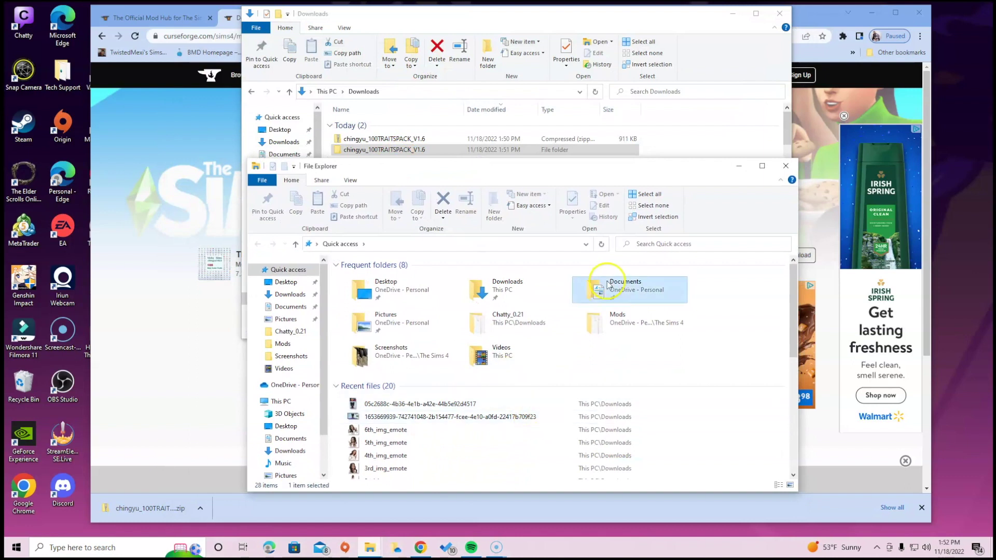
pyautogui.click(380, 289)
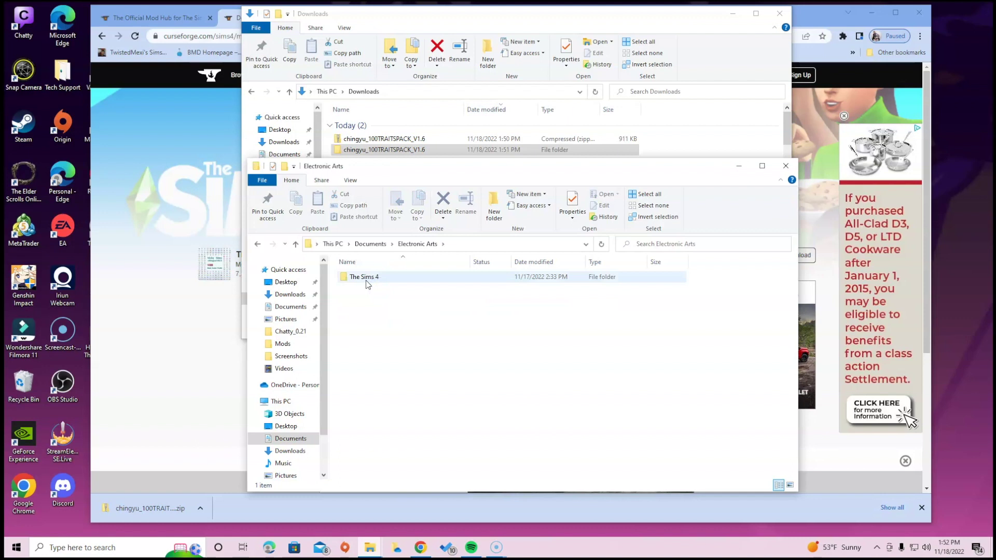
pyautogui.doubleClick(365, 278)
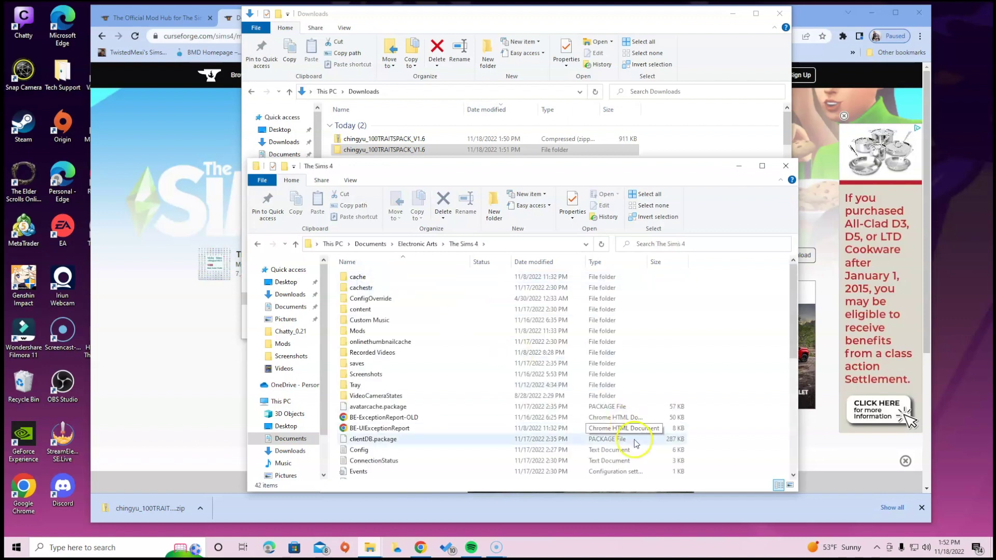
# - Delete localthumbcache.package from The Sims 4 folder
pyautogui.scroll(-5, 440, 378)
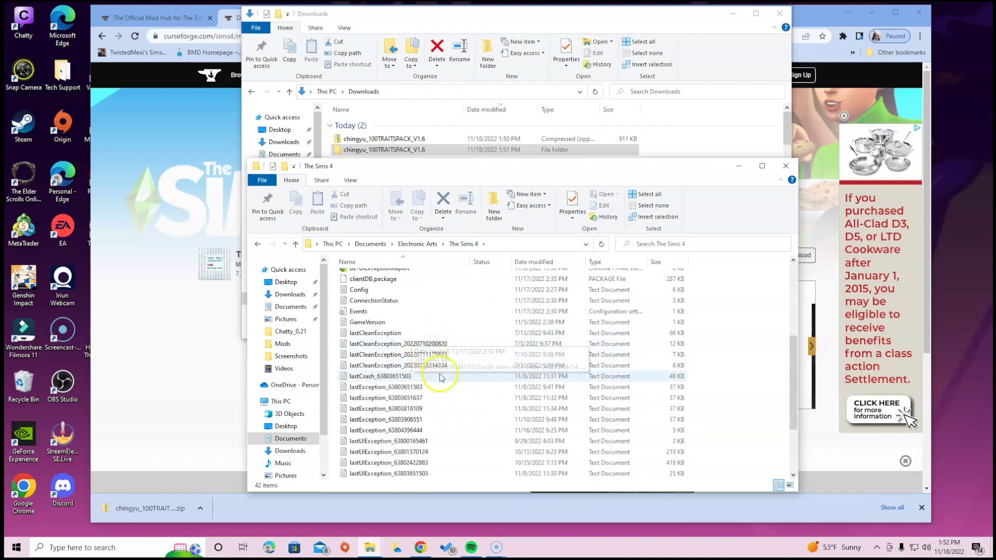
pyautogui.scroll(-3, 440, 377)
pyautogui.click(383, 409)
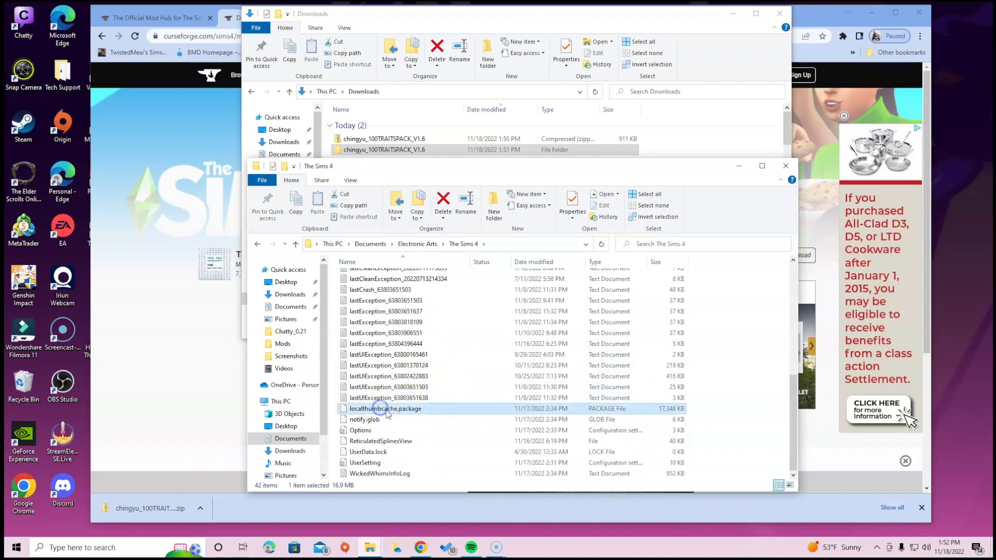
pyautogui.rightClick(430, 408)
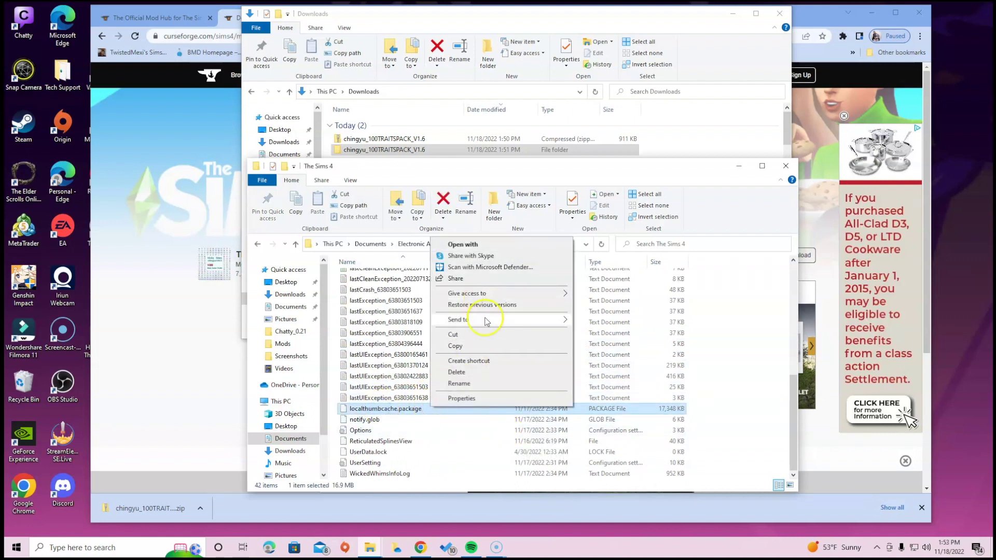
pyautogui.click(481, 373)
# - Open the Mods folder inside The Sims 4 folder and look through its contents
pyautogui.scroll(8, 441, 441)
pyautogui.scroll(2, 430, 358)
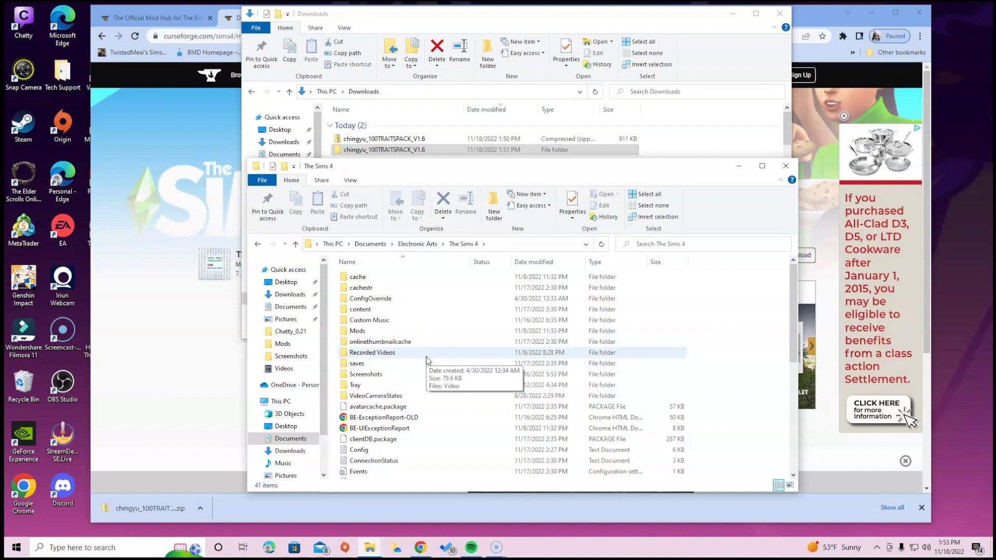
pyautogui.doubleClick(364, 331)
pyautogui.scroll(-6, 518, 405)
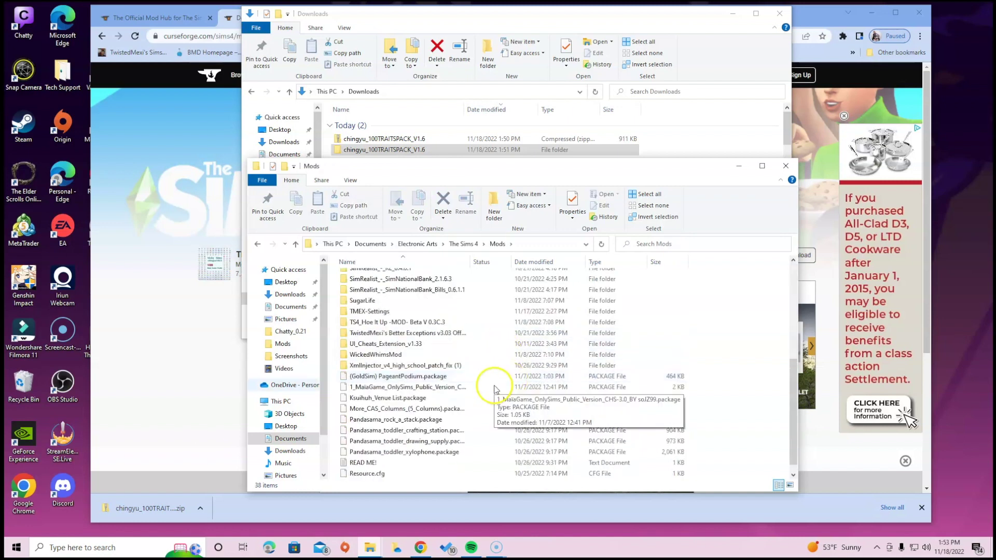
pyautogui.scroll(-1, 579, 441)
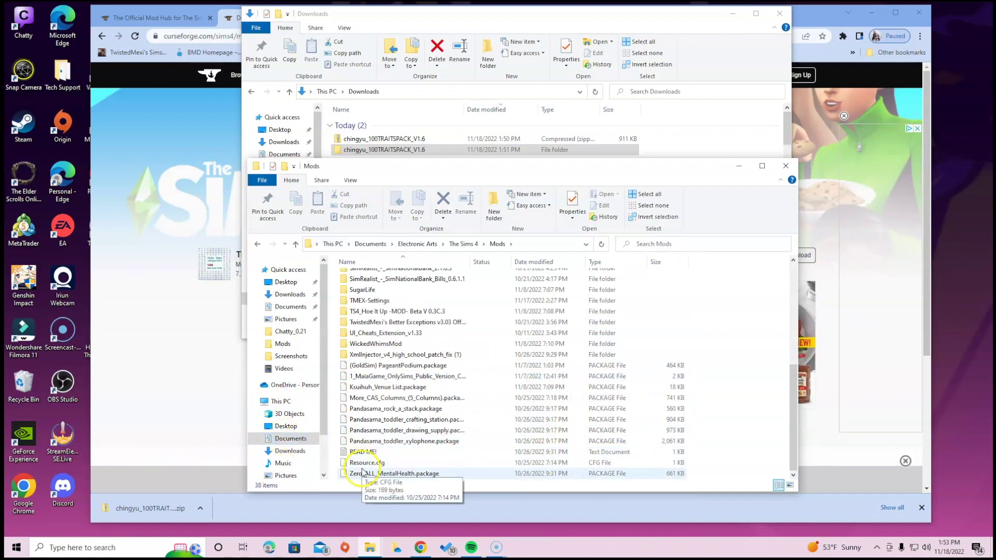
pyautogui.scroll(6, 363, 467)
pyautogui.scroll(-6, 412, 299)
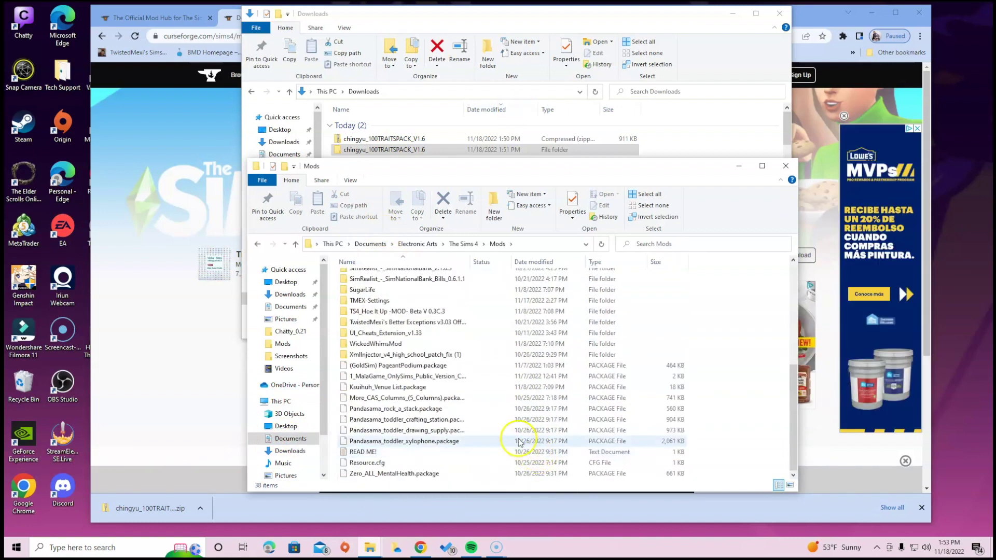
# - Lower the Mods window to uncover the Downloads window, and open the extracted chingyu_100TRAITSPACK_V1.6 folder there
pyautogui.moveTo(430, 170); pyautogui.dragTo(419, 222)
pyautogui.click(424, 152)
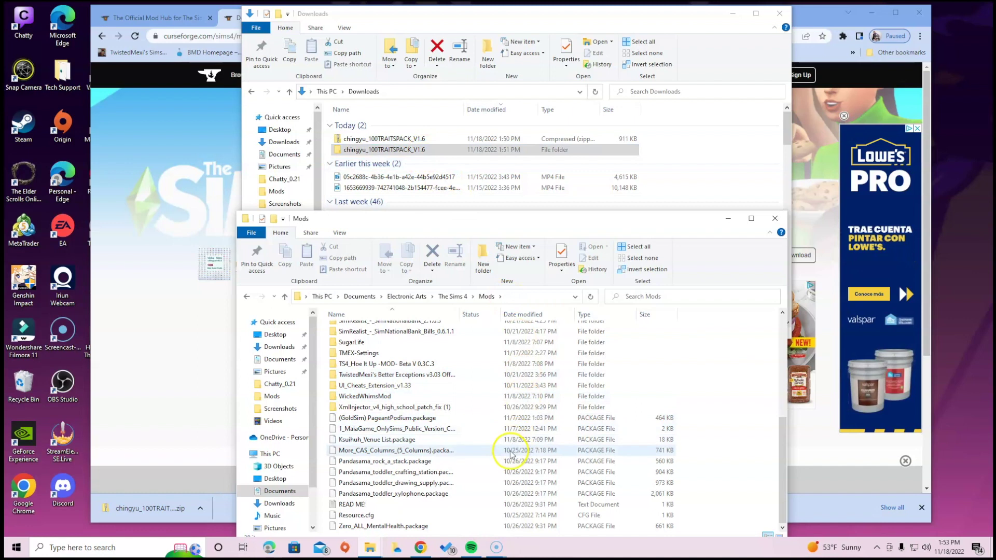
pyautogui.click(421, 149)
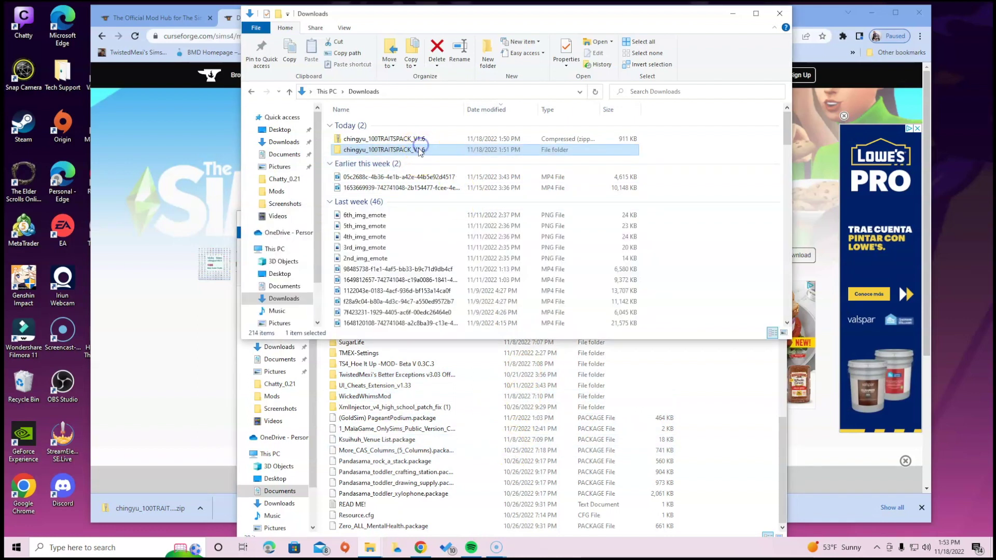
pyautogui.doubleClick(421, 150)
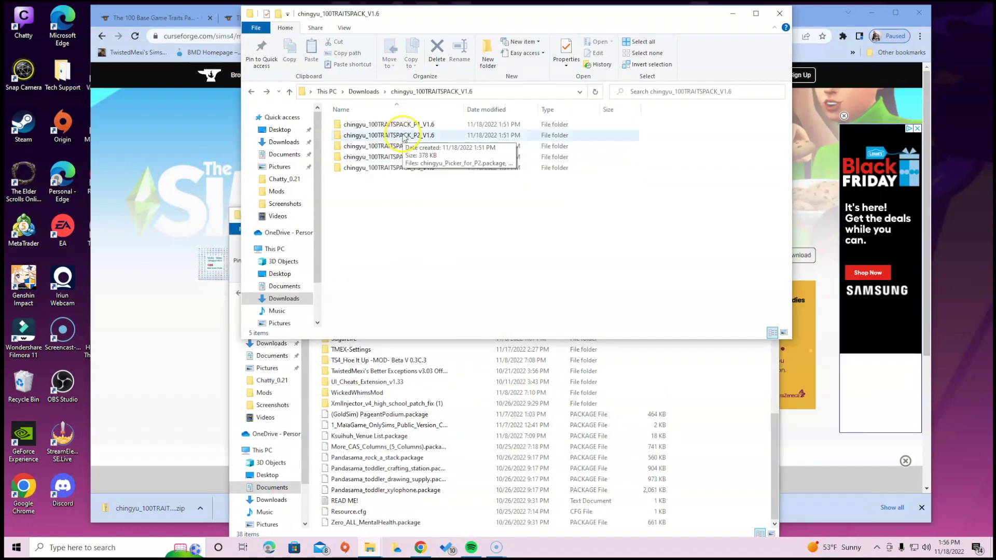
# - Look at the package files in the chingyu_100TRAITSPACK_P2_V1.6 subfolder and return to the parent folder
pyautogui.click(403, 137)
pyautogui.doubleClick(403, 136)
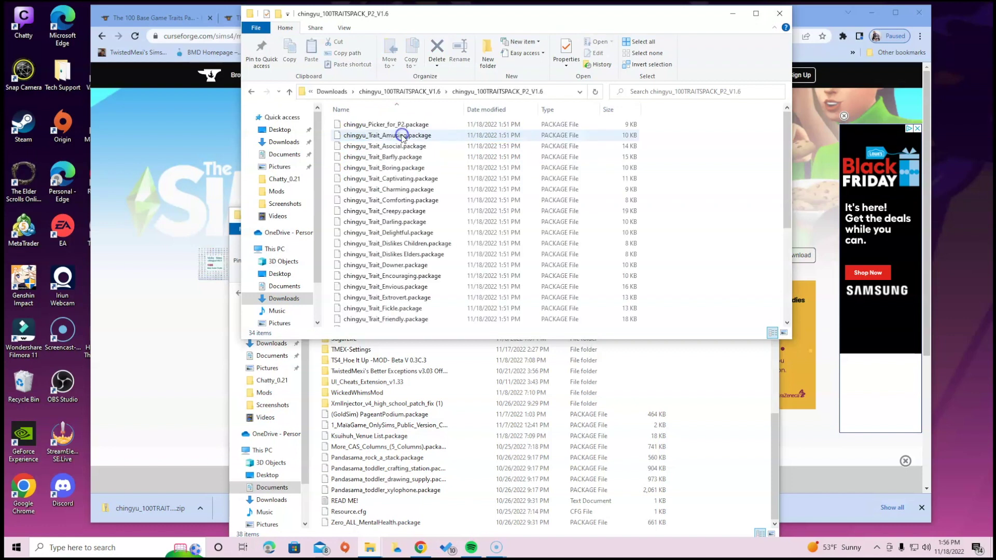
pyautogui.click(253, 91)
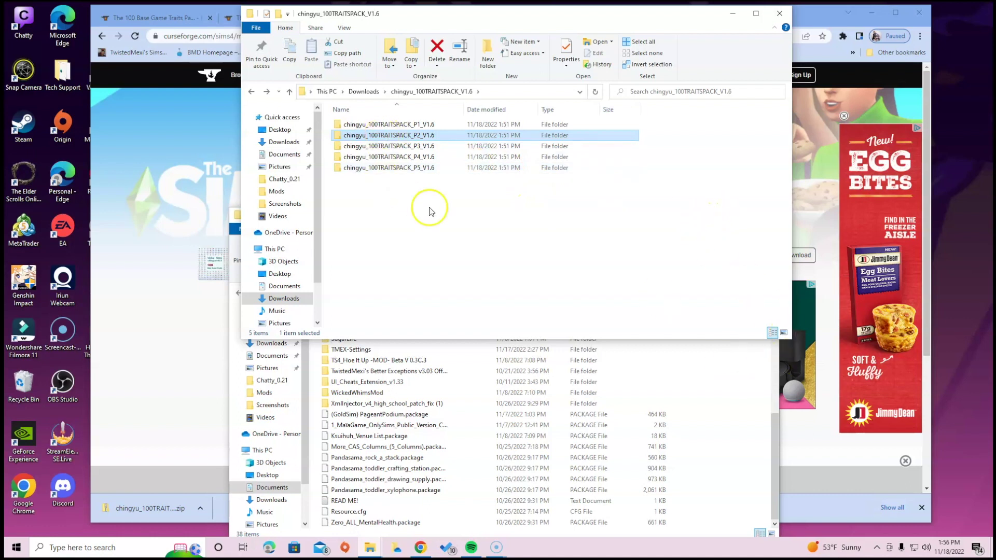
# - Move all five traits pack subfolders, P1 to P5, into the Sims 4 Mods folder and check that they are listed there
pyautogui.click(549, 209)
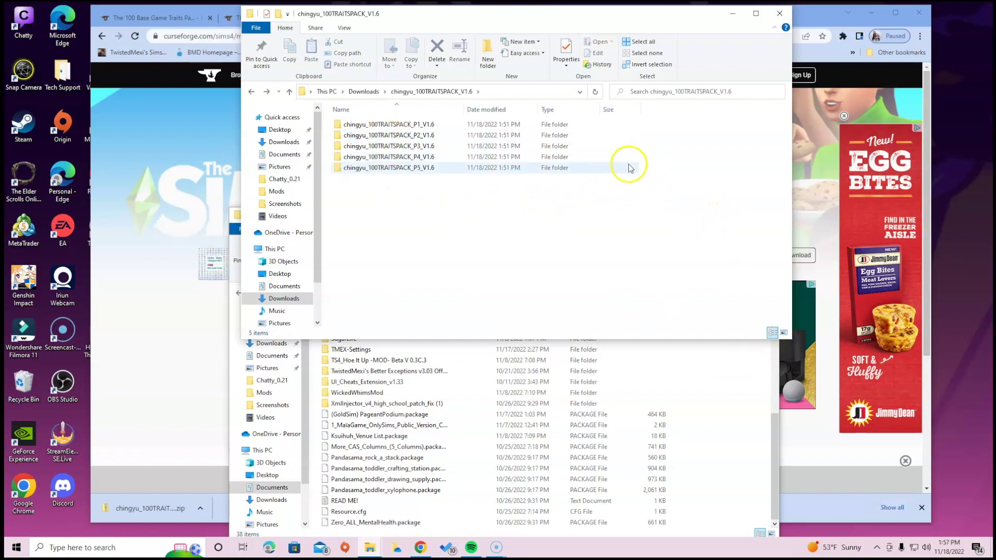
pyautogui.moveTo(637, 118); pyautogui.dragTo(480, 500)
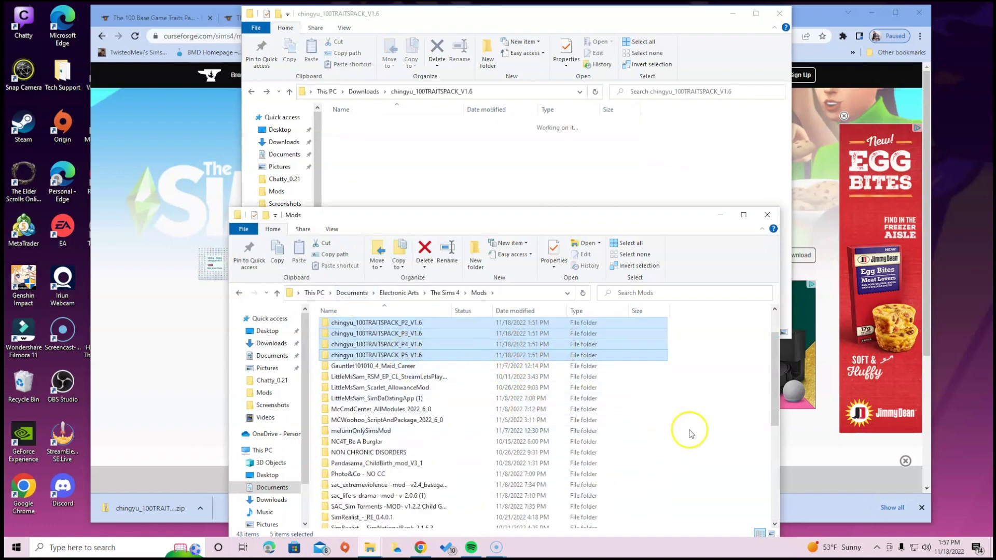
pyautogui.click(713, 414)
pyautogui.scroll(3, 446, 353)
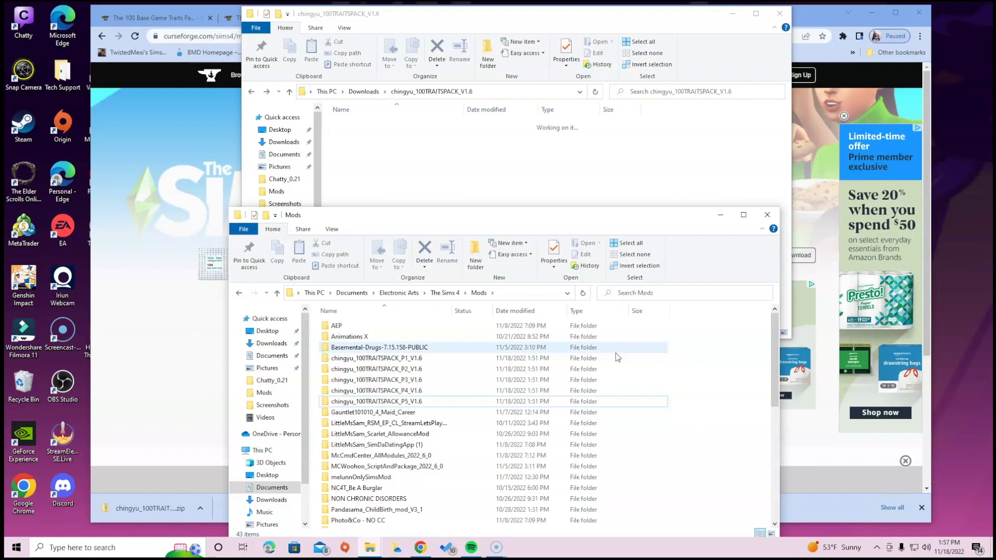
pyautogui.click(478, 392)
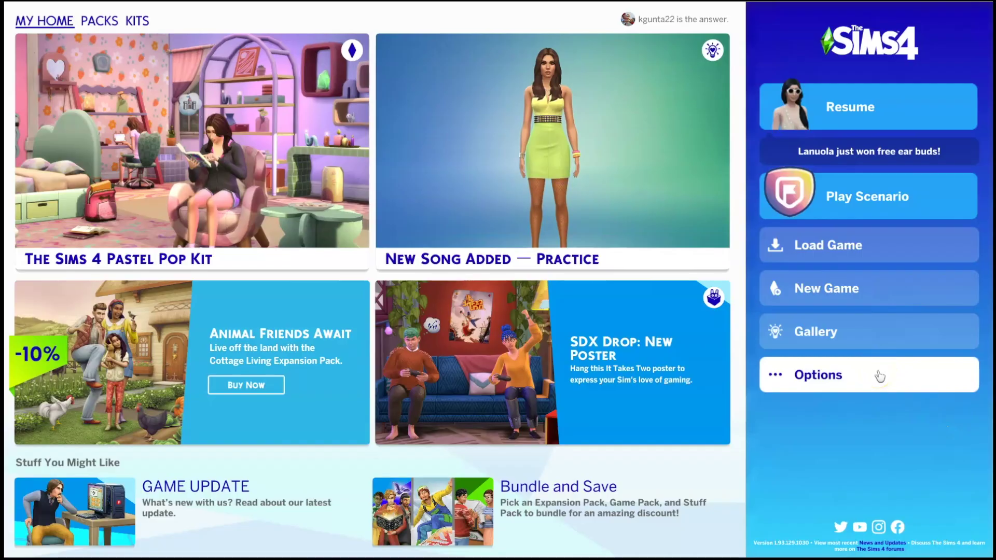
# - In The Sims 4, check the custom content and script mods settings in the Other game options, and close the options and menu
pyautogui.click(879, 375)
pyautogui.click(474, 235)
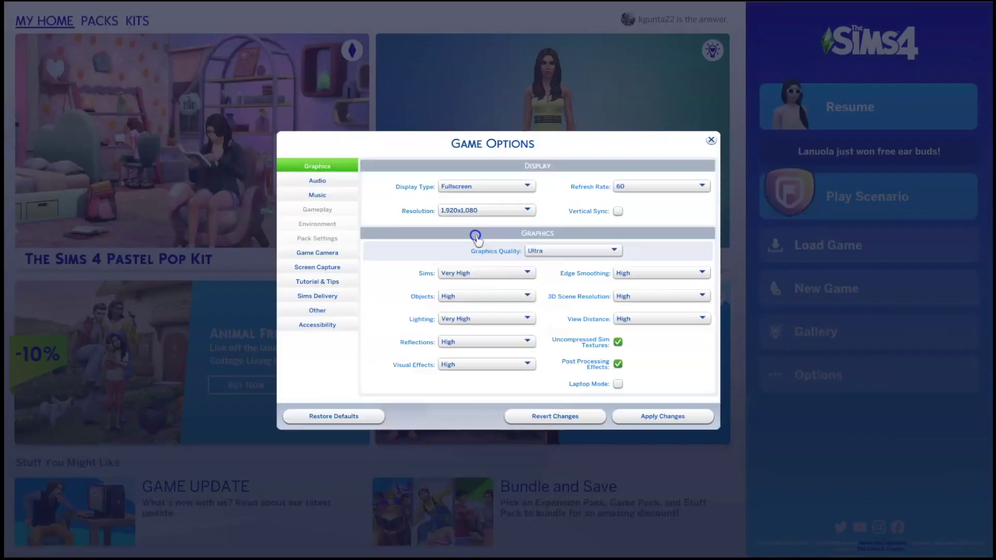
pyautogui.click(318, 313)
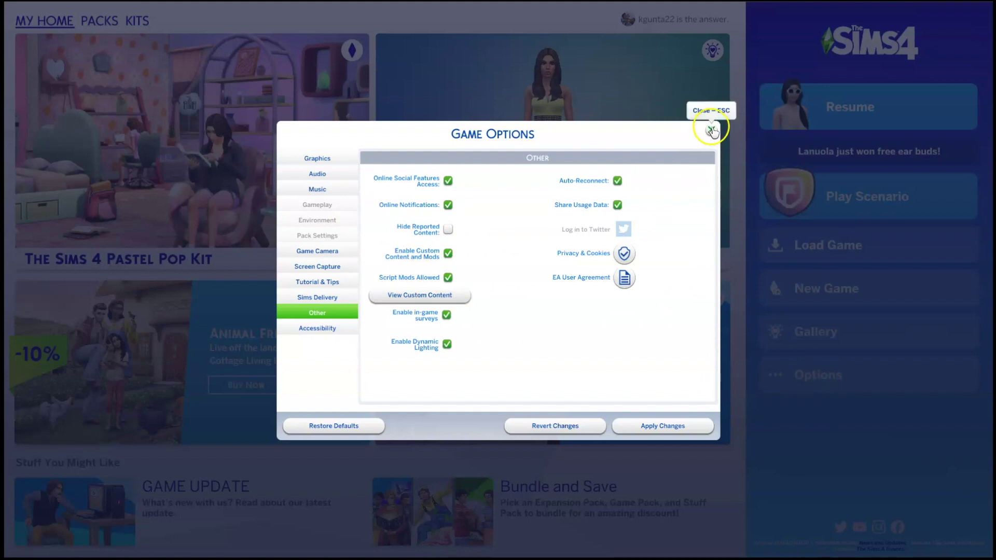
pyautogui.click(712, 131)
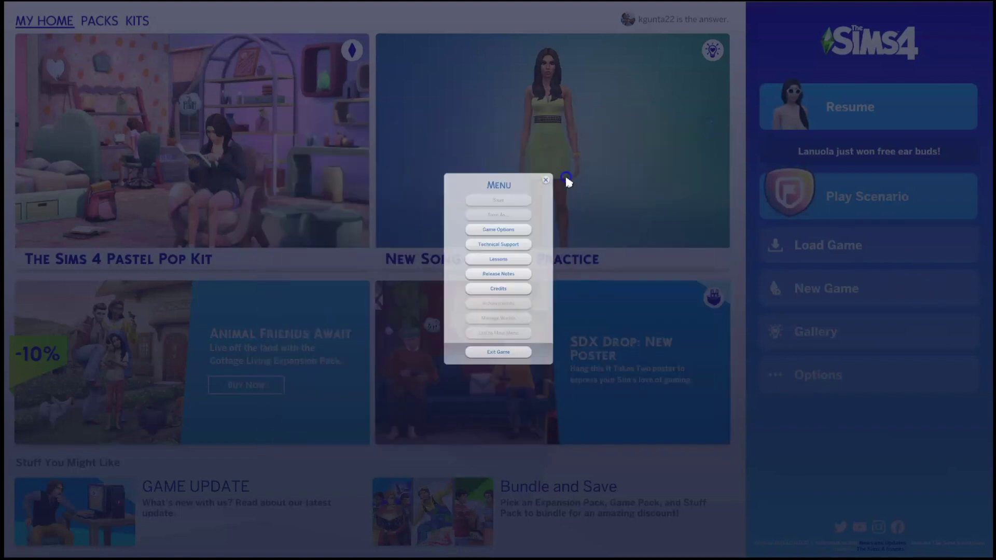
pyautogui.click(565, 177)
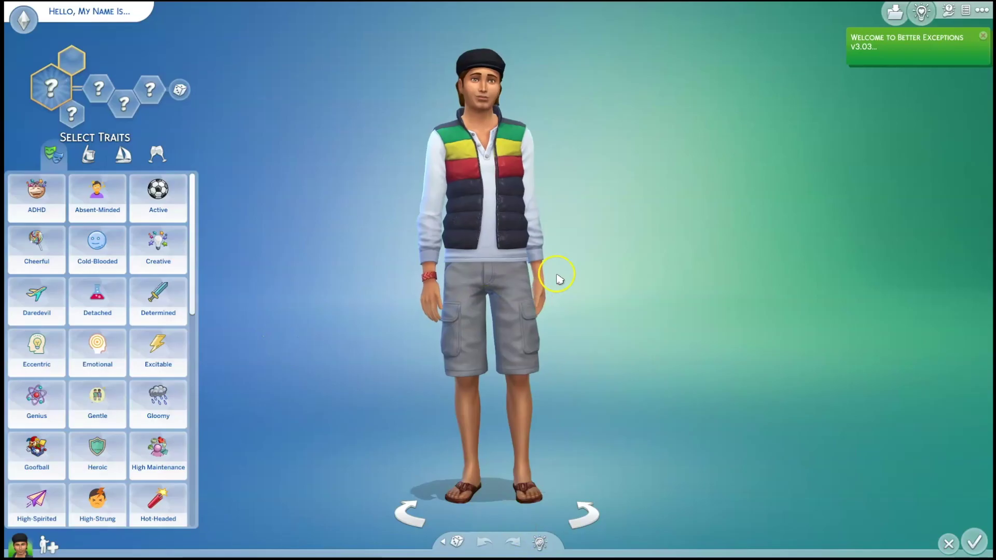
# - Dismiss the Better Exceptions notification in Create a Sim and look through the emotional traits down to Well-Balanced
pyautogui.click(979, 35)
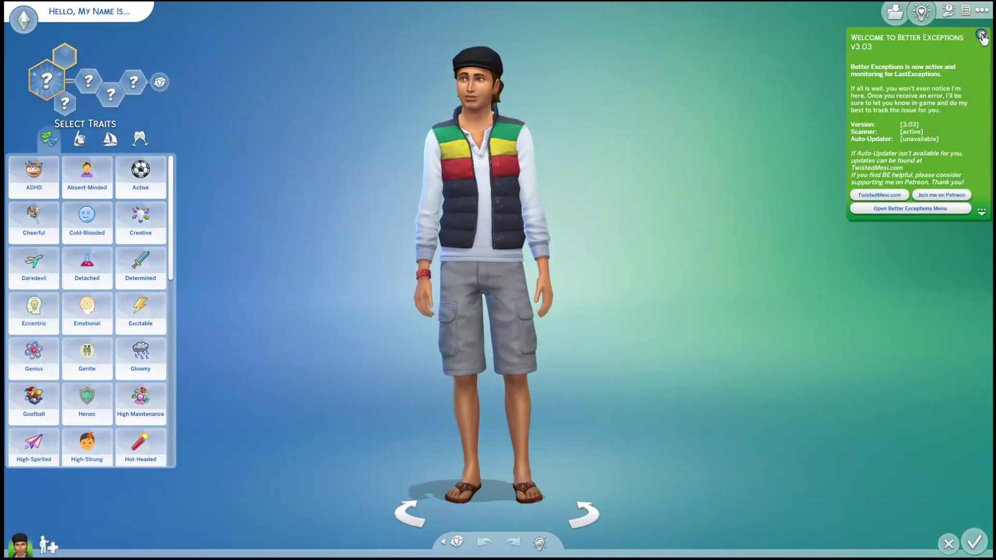
pyautogui.click(97, 83)
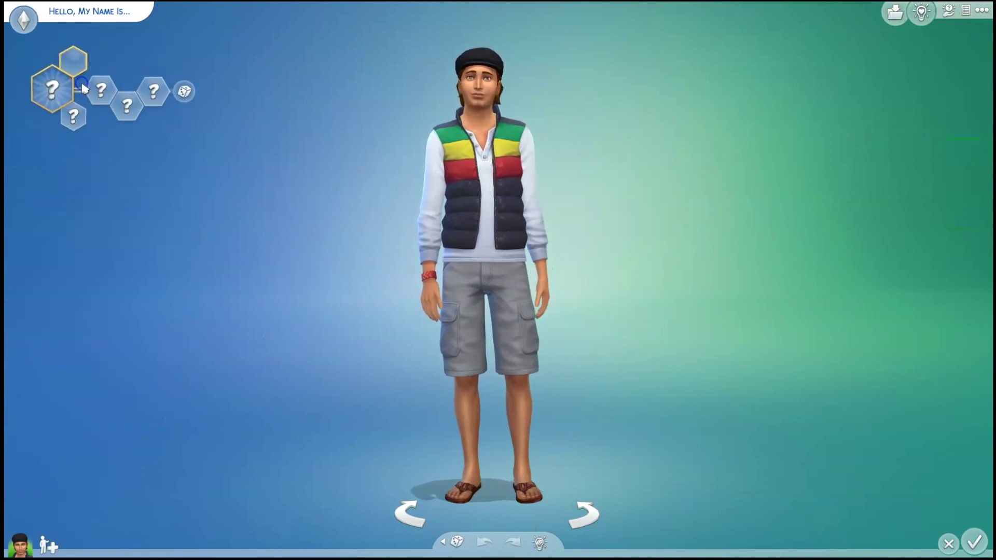
pyautogui.moveTo(106, 216)
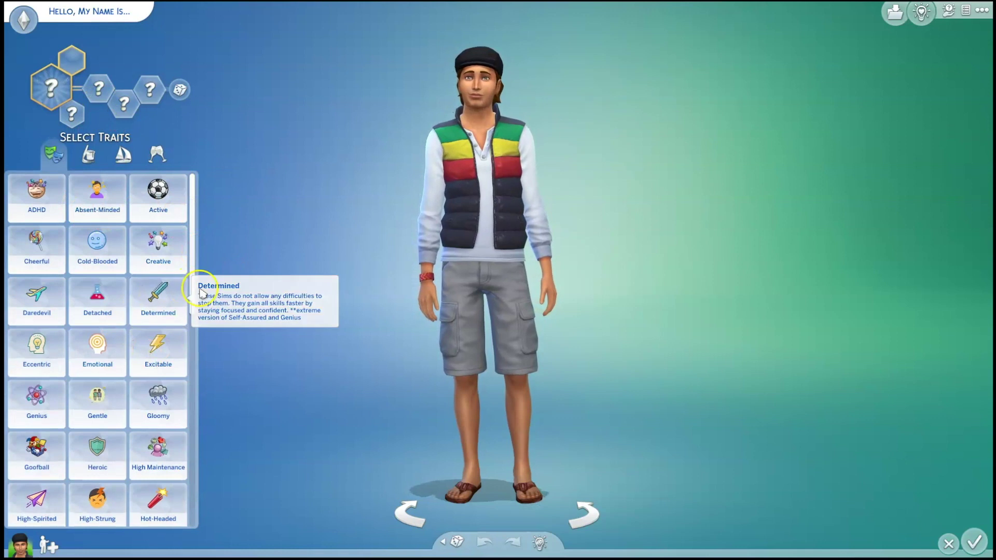
pyautogui.scroll(-2, 194, 299)
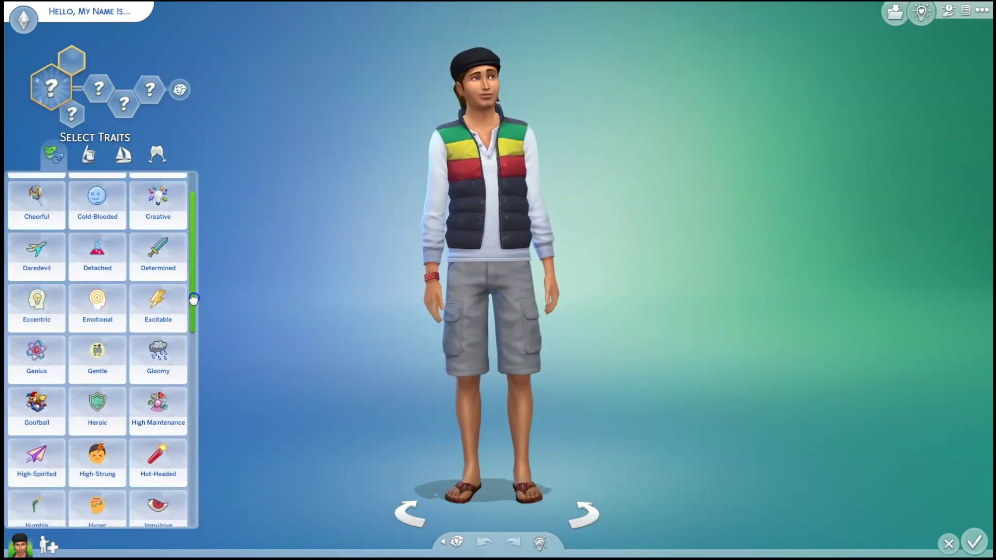
pyautogui.moveTo(194, 300); pyautogui.dragTo(191, 511)
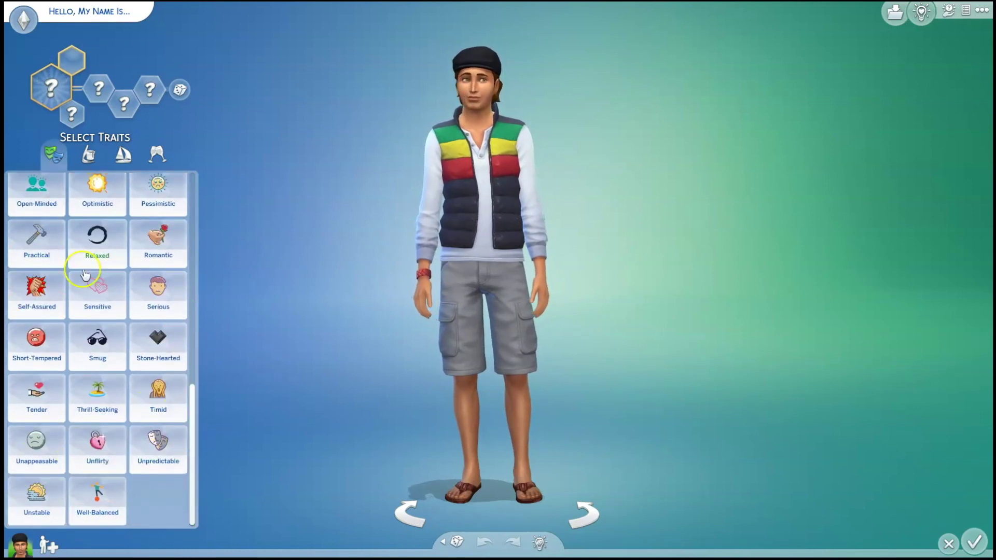
# - Look through the available hobby and lifestyle traits for the new Sim
pyautogui.click(96, 162)
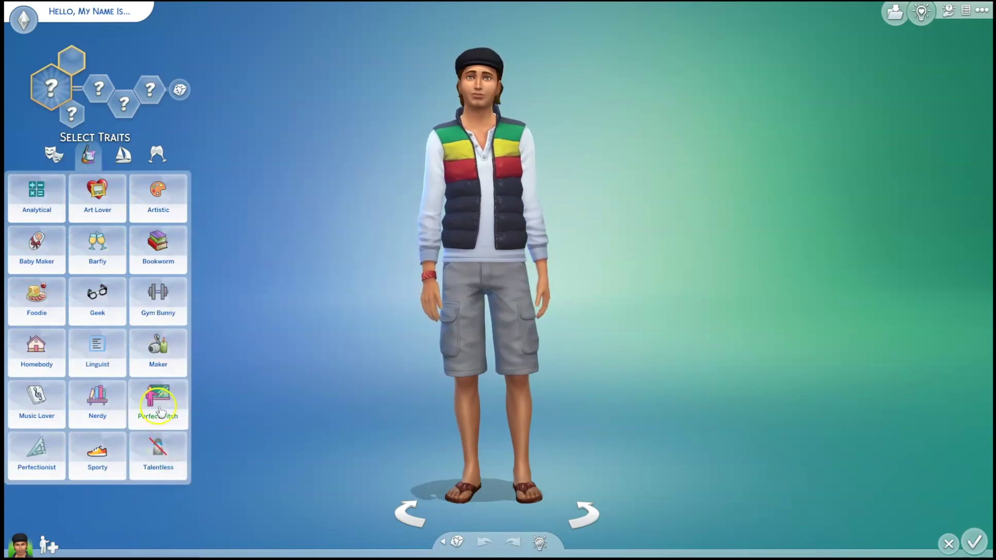
pyautogui.click(123, 154)
pyautogui.scroll(-1, 171, 289)
pyautogui.scroll(-3, 171, 289)
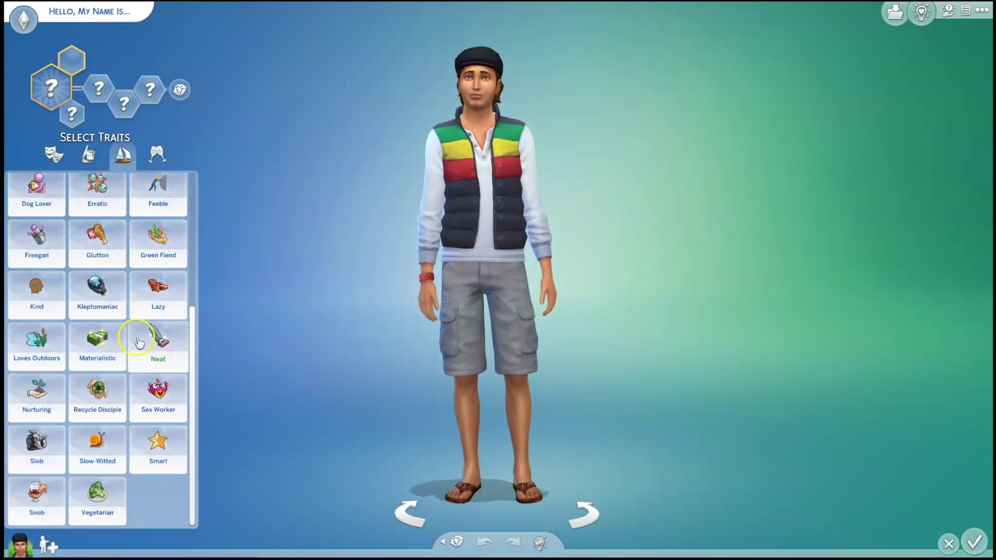
pyautogui.scroll(3, 150, 311)
pyautogui.scroll(1, 150, 311)
# - Look through the social traits from Amusing to Untouchable
pyautogui.click(156, 154)
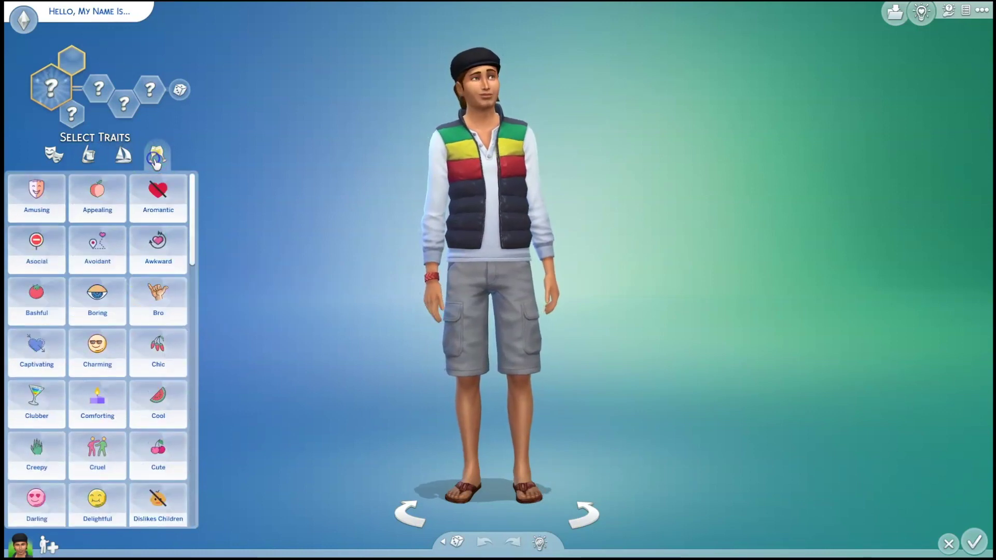
pyautogui.scroll(-4, 141, 317)
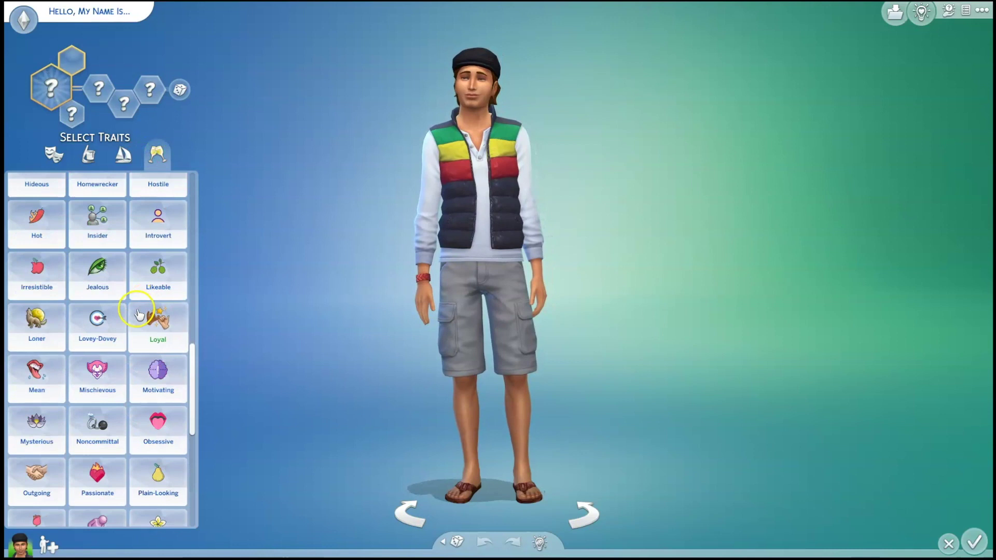
pyautogui.scroll(-2, 139, 309)
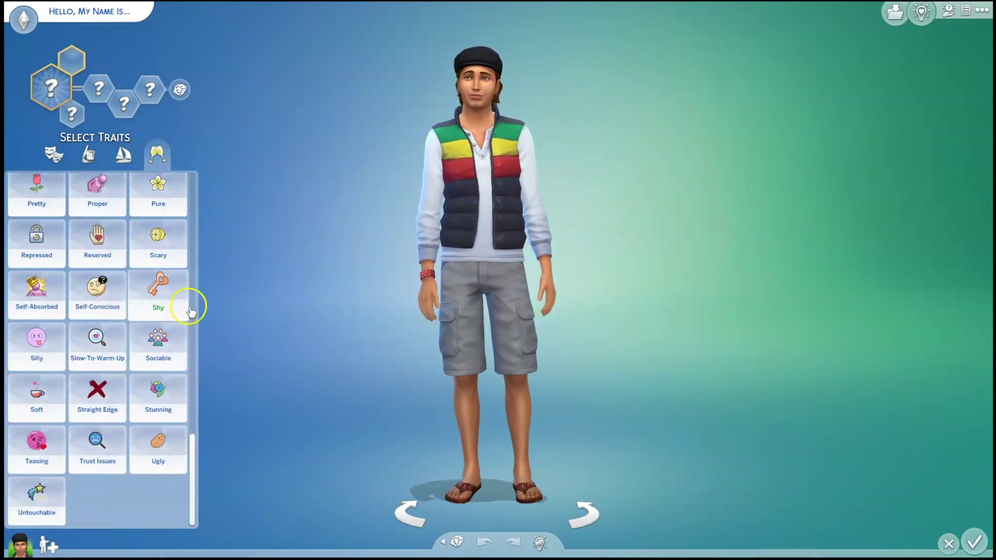